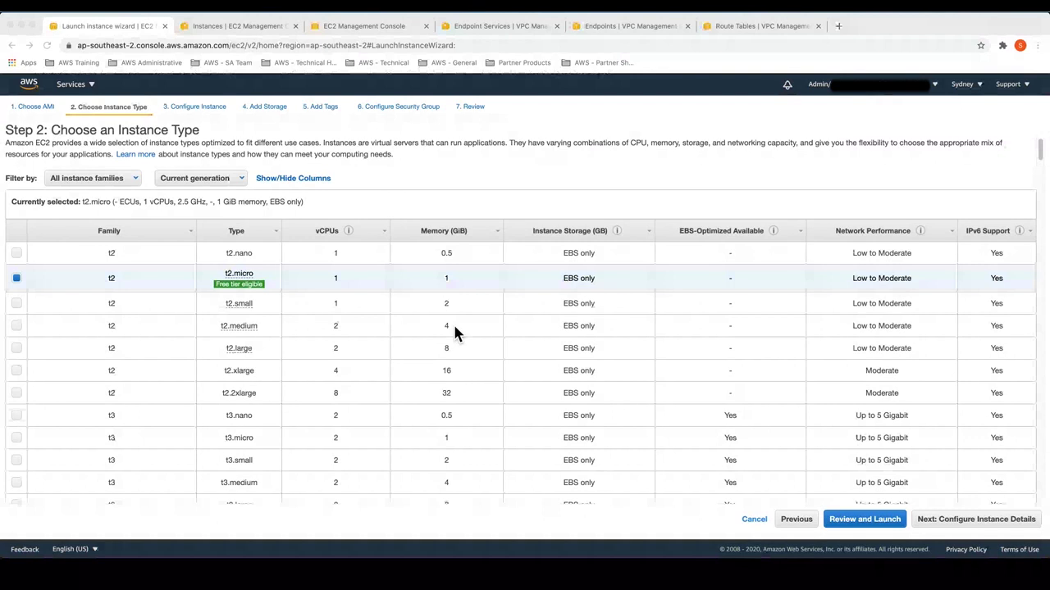
Filter the instance types to the c5n family, choose c5n.large, and continue to the instance details
click(492, 188)
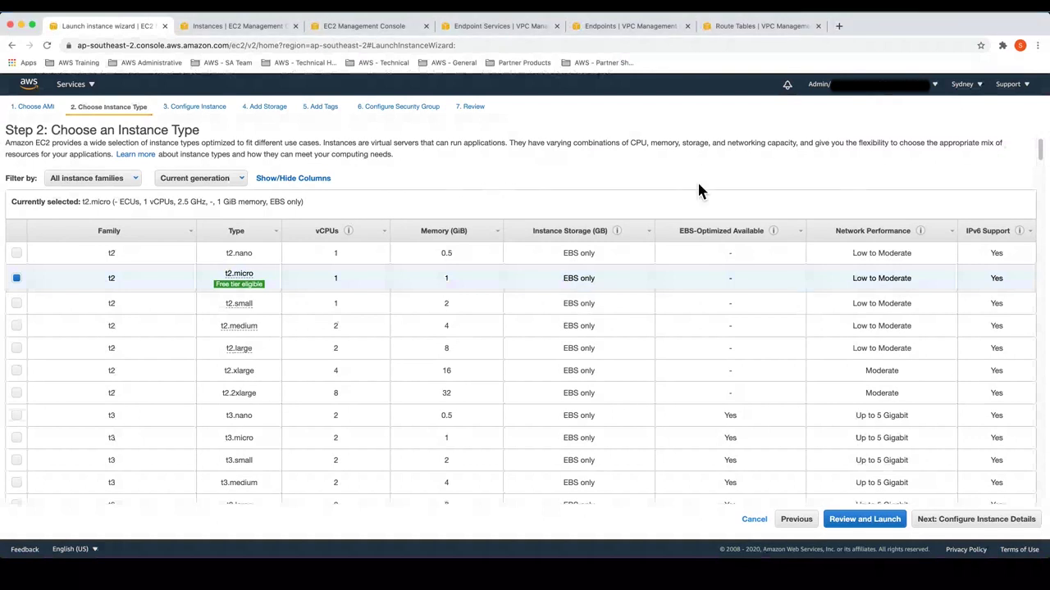
click(109, 179)
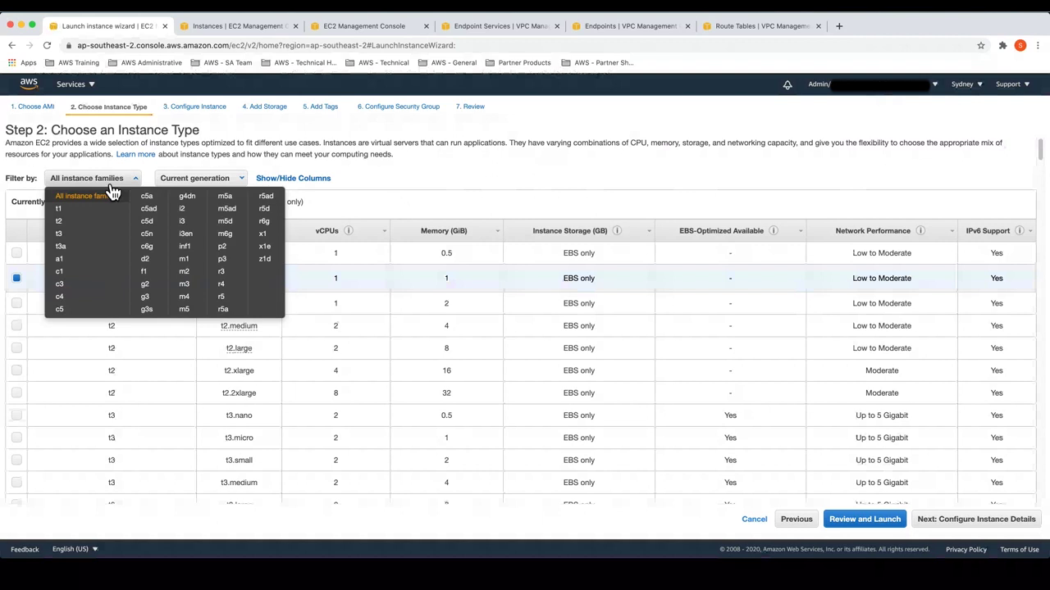
click(158, 240)
click(33, 255)
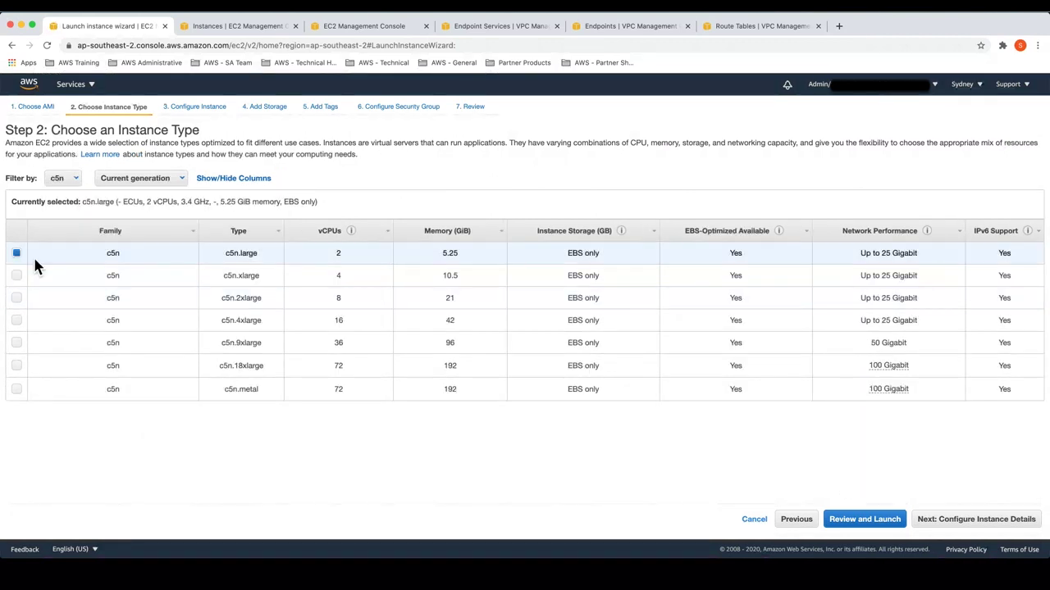
click(945, 533)
Place the instance in Security-VPC on Security-VPC-private-subnet-02, keeping the subnet's public IP setting and default storage, and proceed to the tags
click(352, 216)
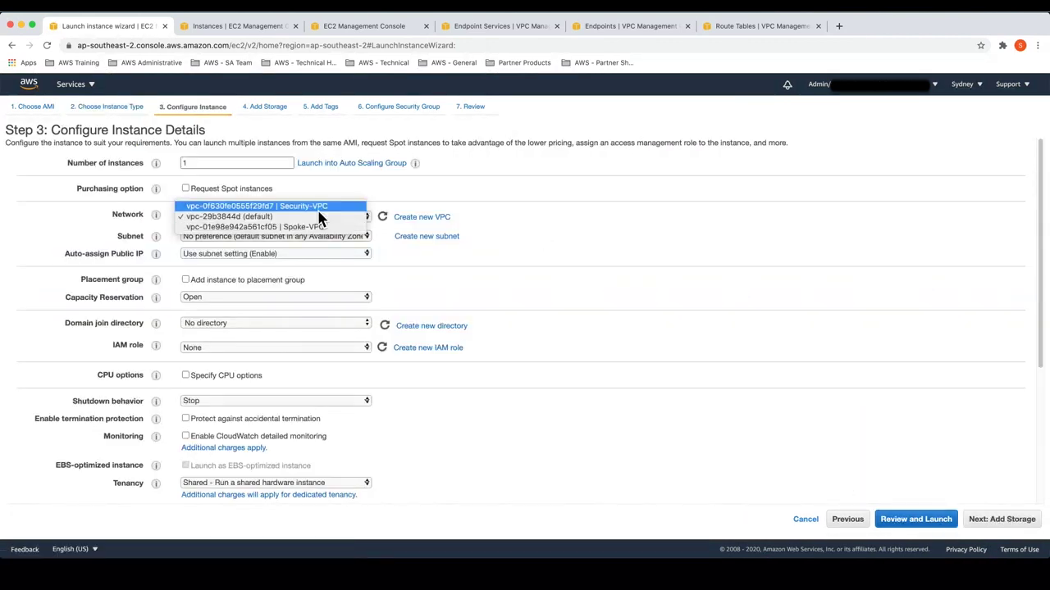
click(319, 208)
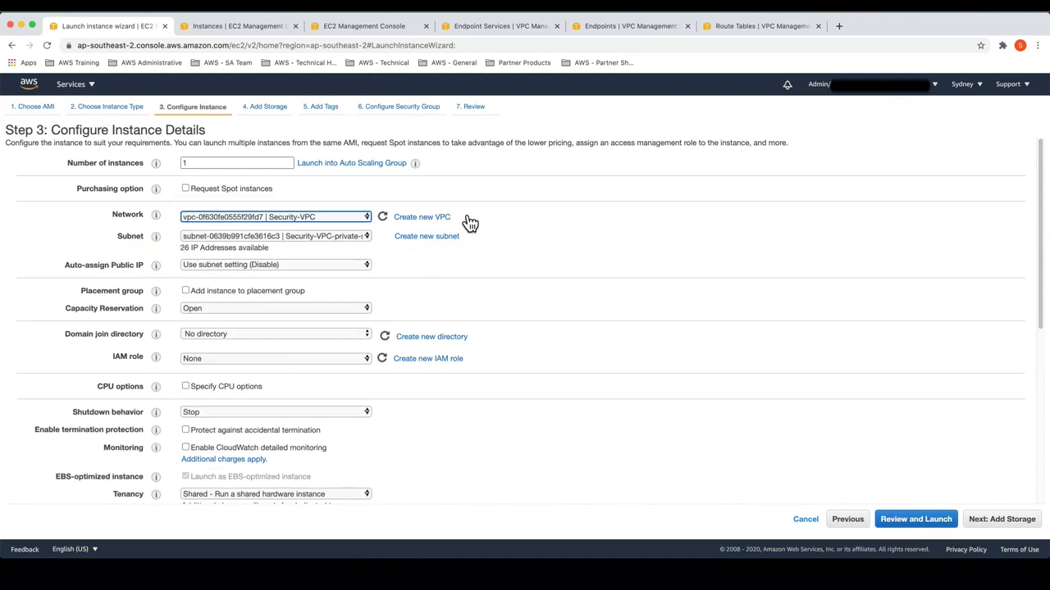
click(340, 235)
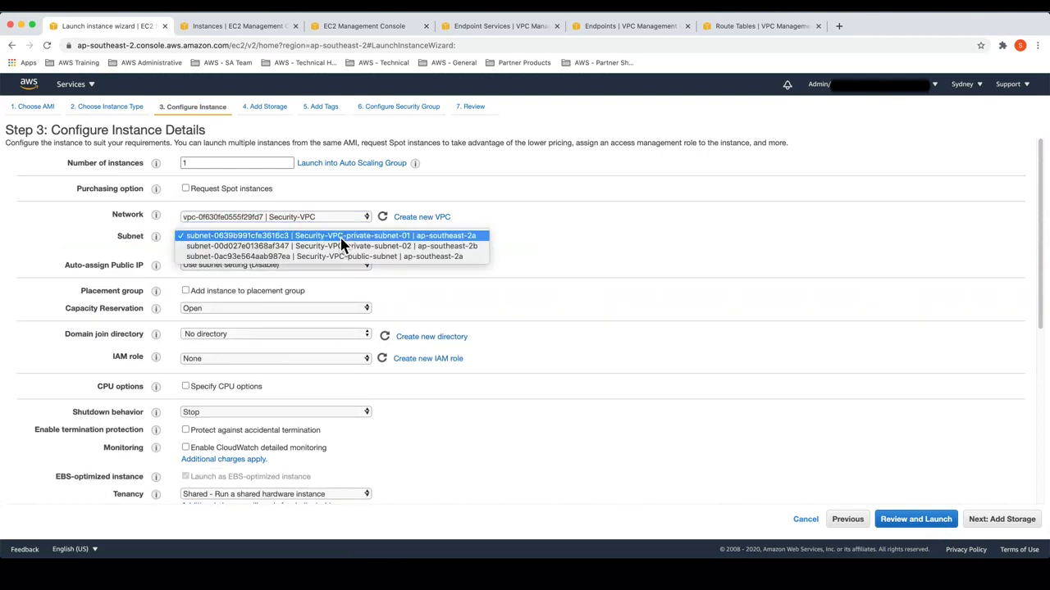
click(342, 246)
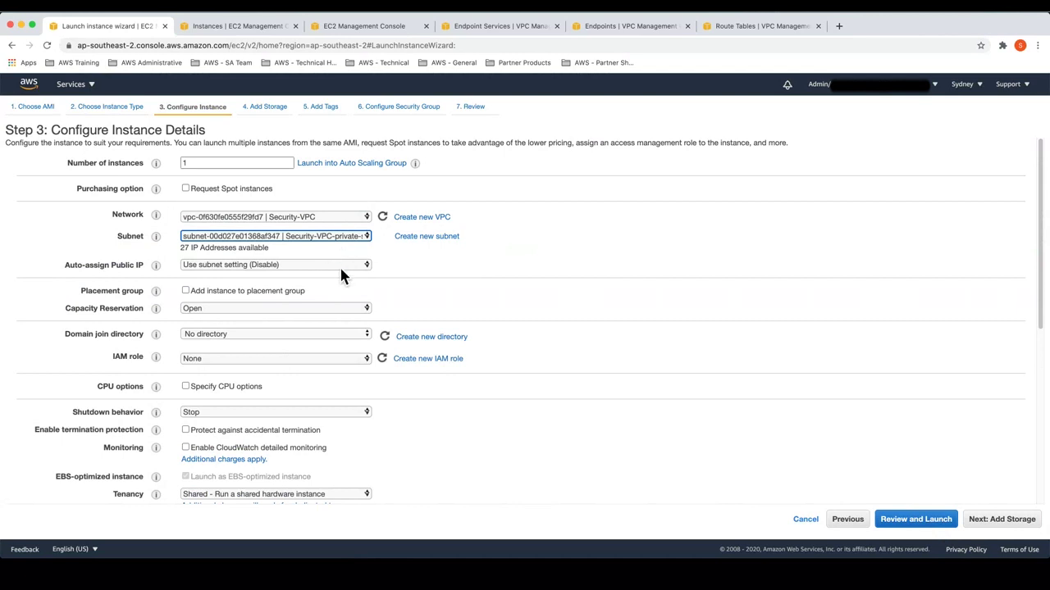
click(342, 276)
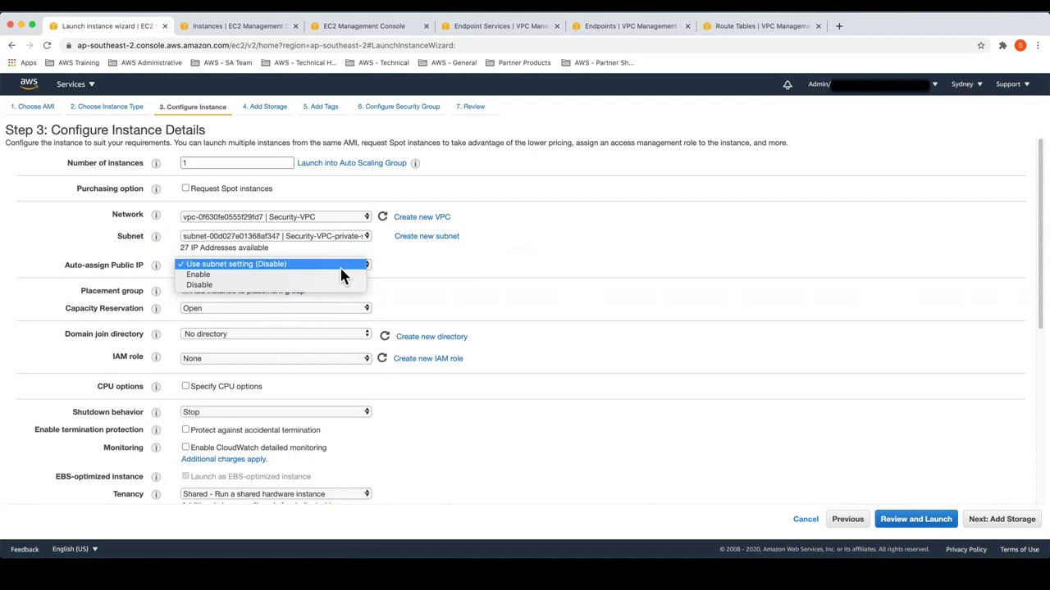
click(802, 307)
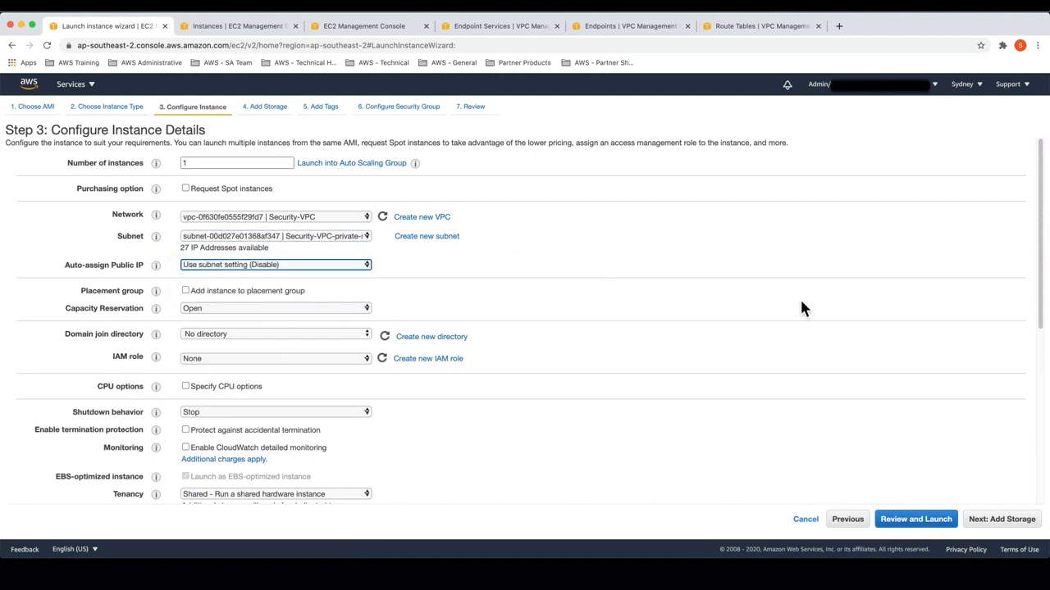
click(999, 520)
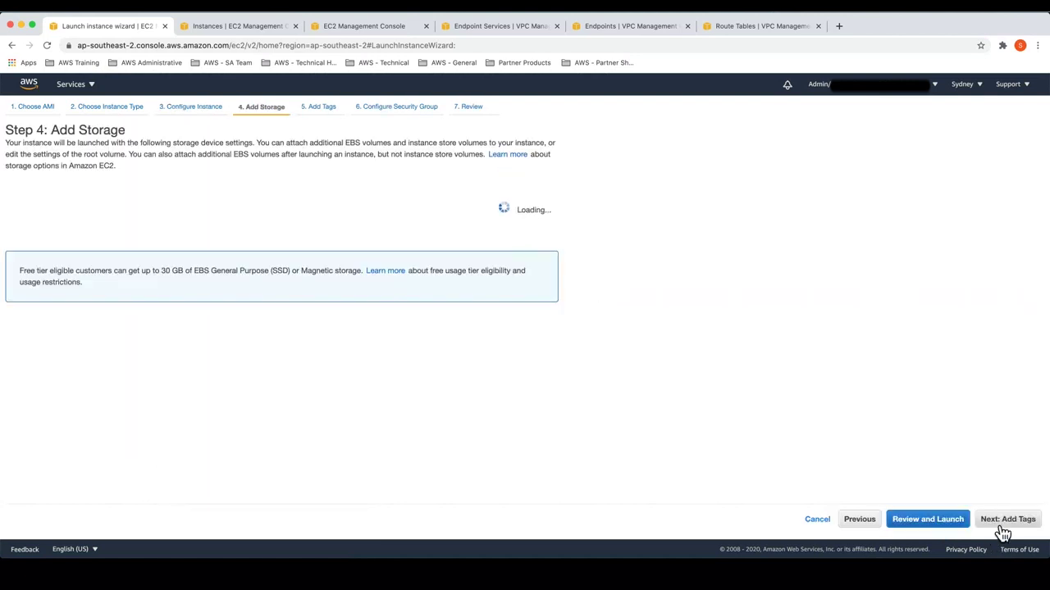
click(1002, 520)
Add a Name tag with the value Security-VPC-Appliance-02 and continue to the security group configuration
click(21, 284)
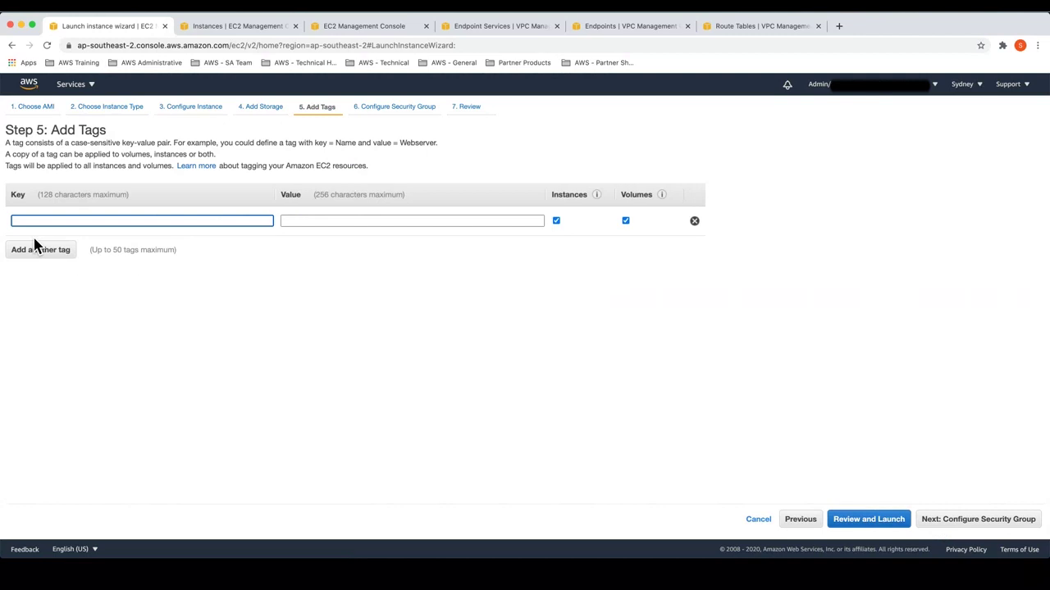
text(Name)
key(Tab)
text(Sec)
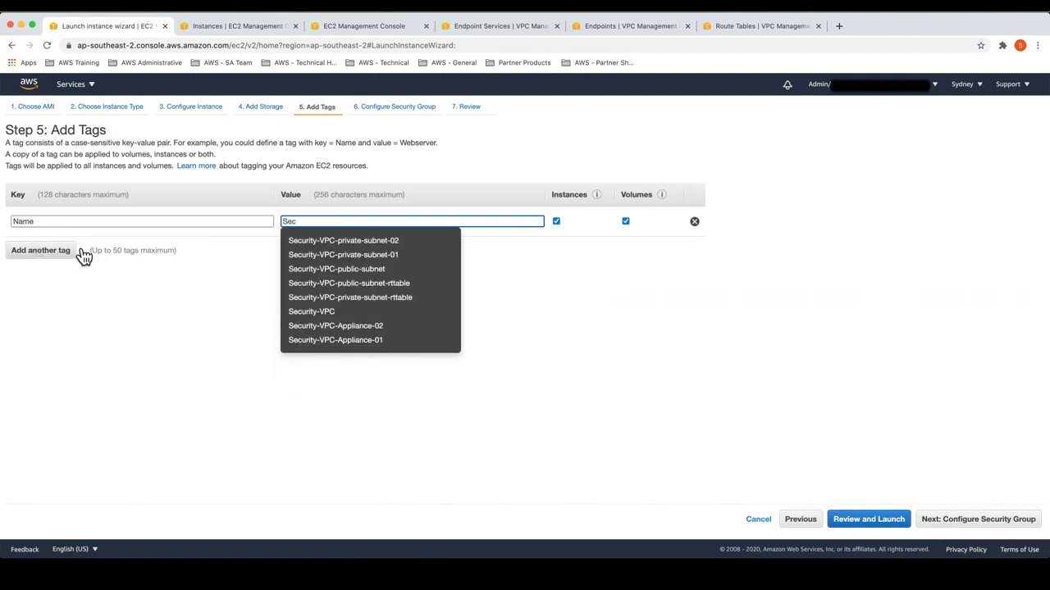
text(urity-VPC-Appliance-02)
click(912, 416)
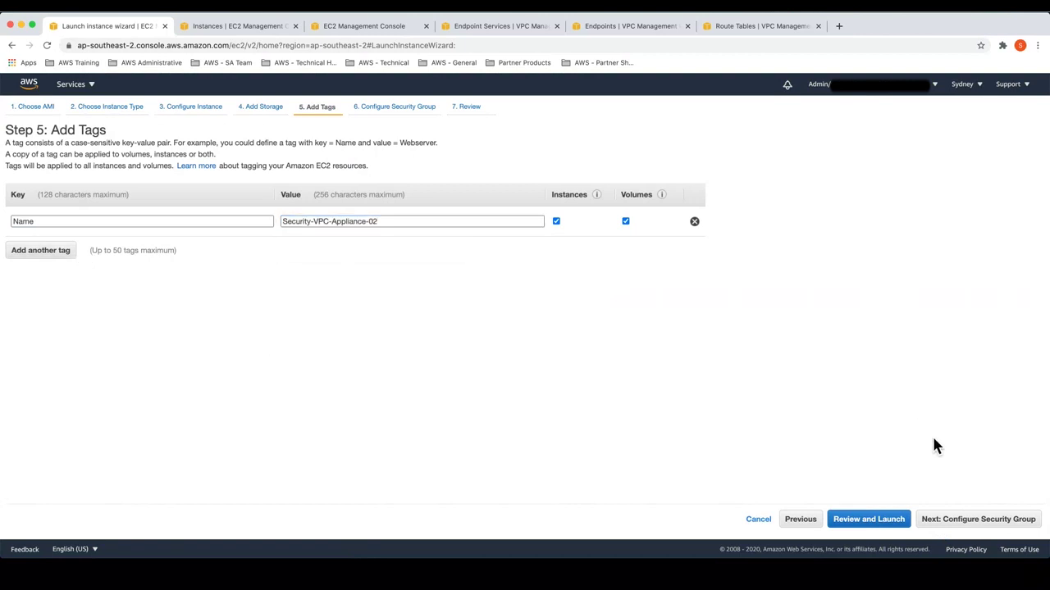
click(972, 518)
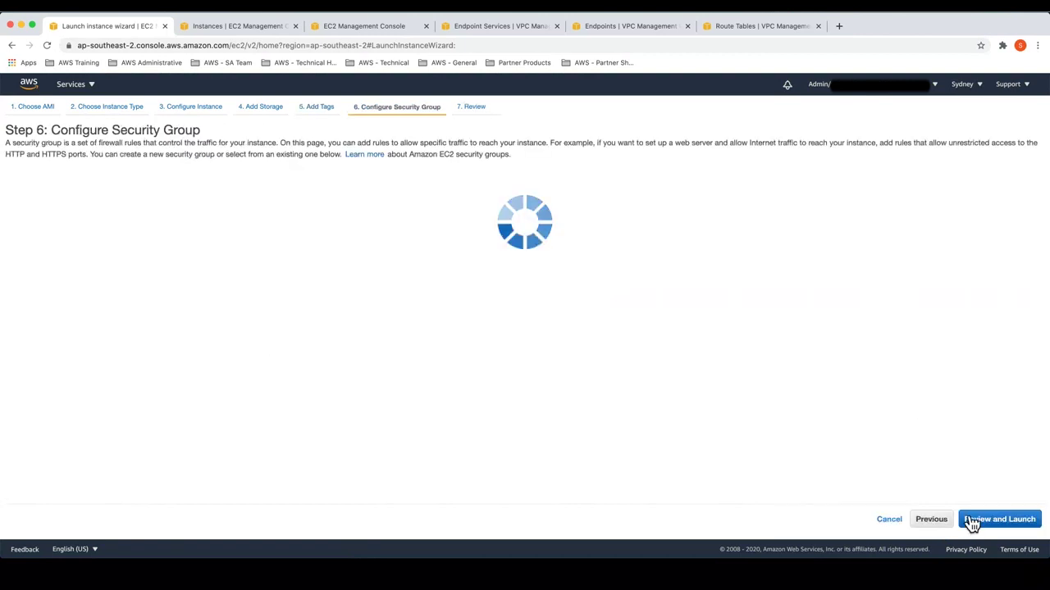
Assign the existing security group ssh-geneve to the instance and proceed to the launch review
click(246, 187)
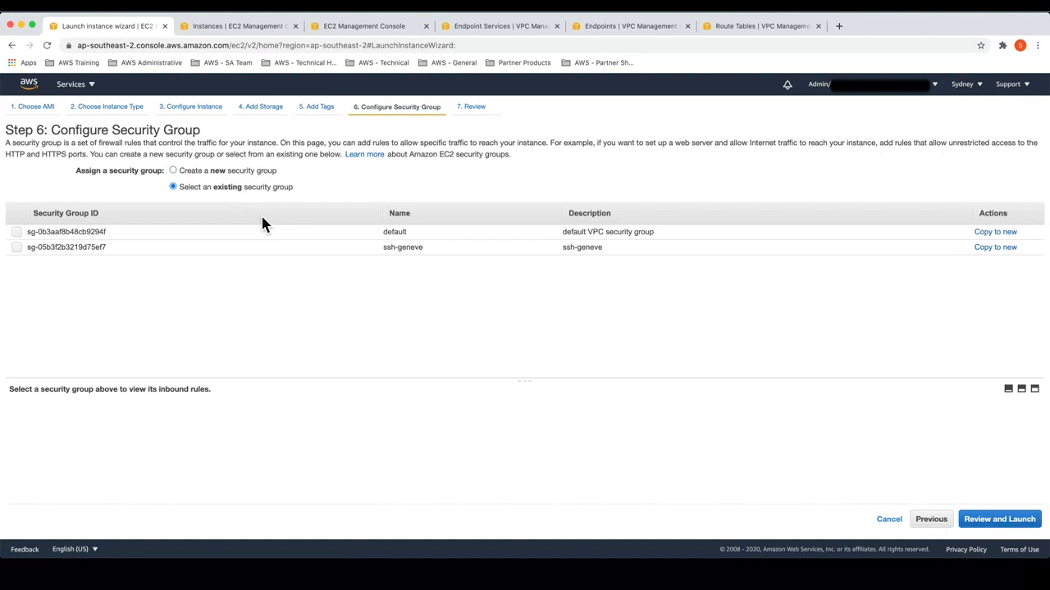
click(187, 251)
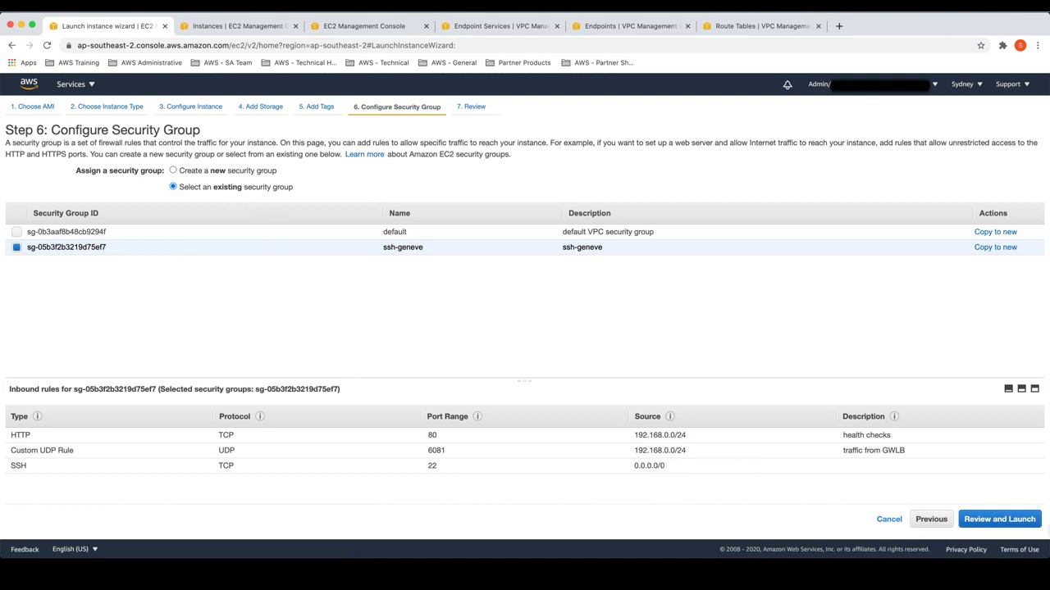
click(998, 519)
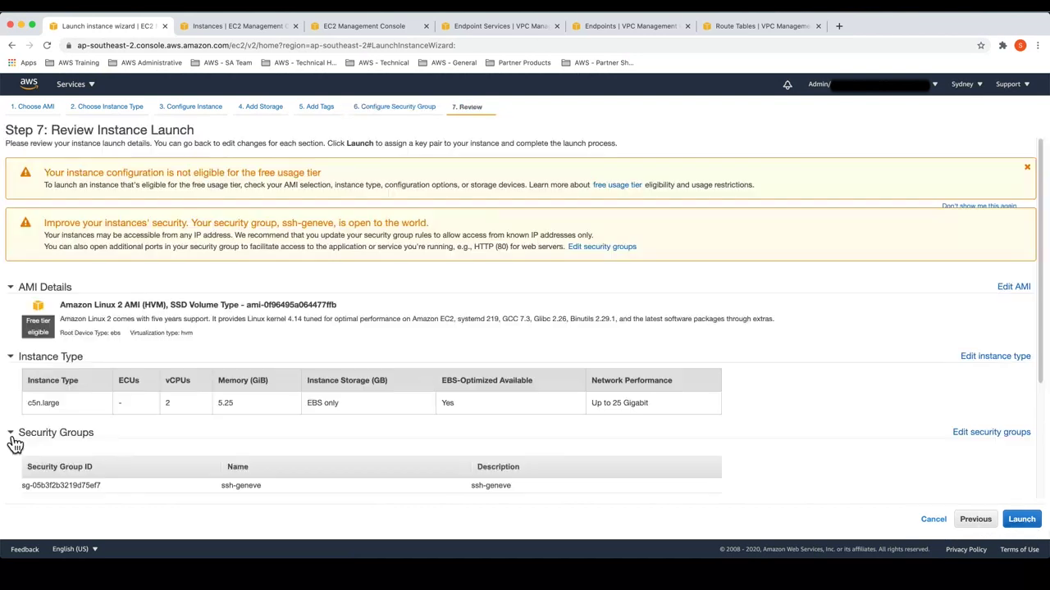
Launch the instance with the existing key pair ap-se-2-ec2, acknowledging access to its private key file
click(1029, 525)
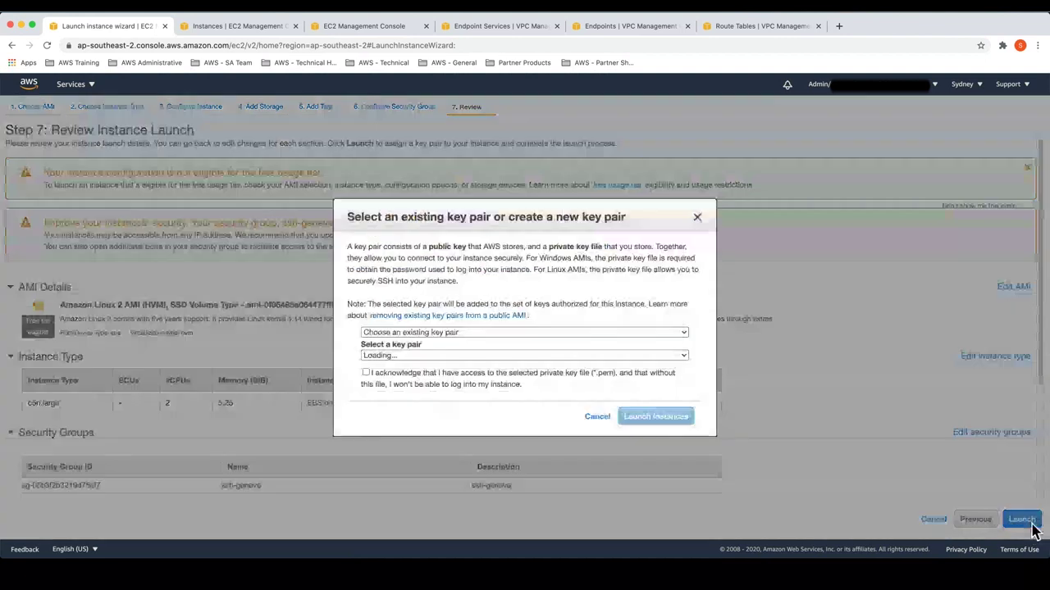
click(477, 358)
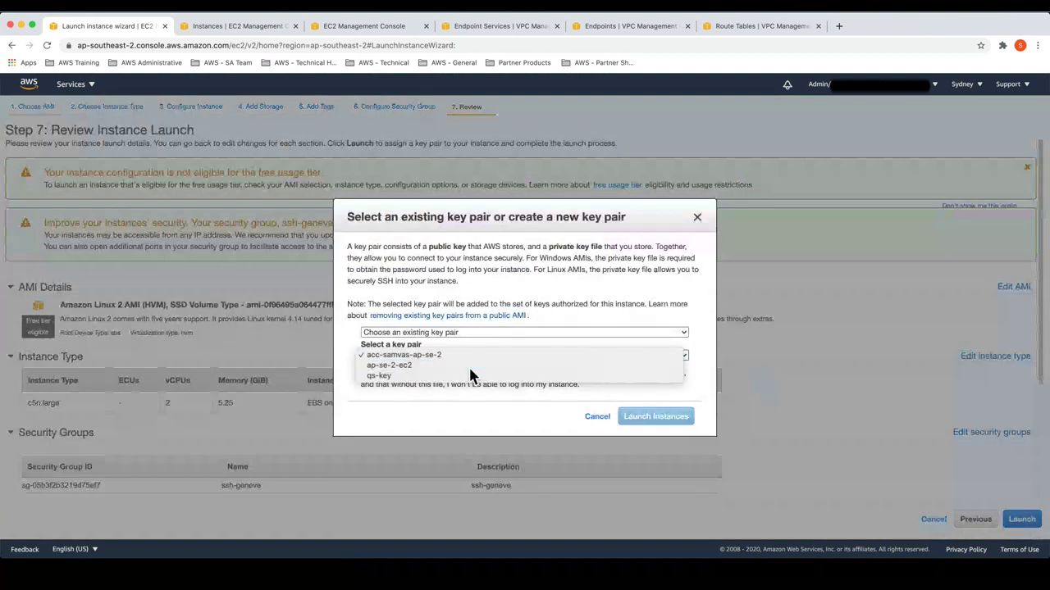
click(469, 366)
click(591, 385)
click(654, 420)
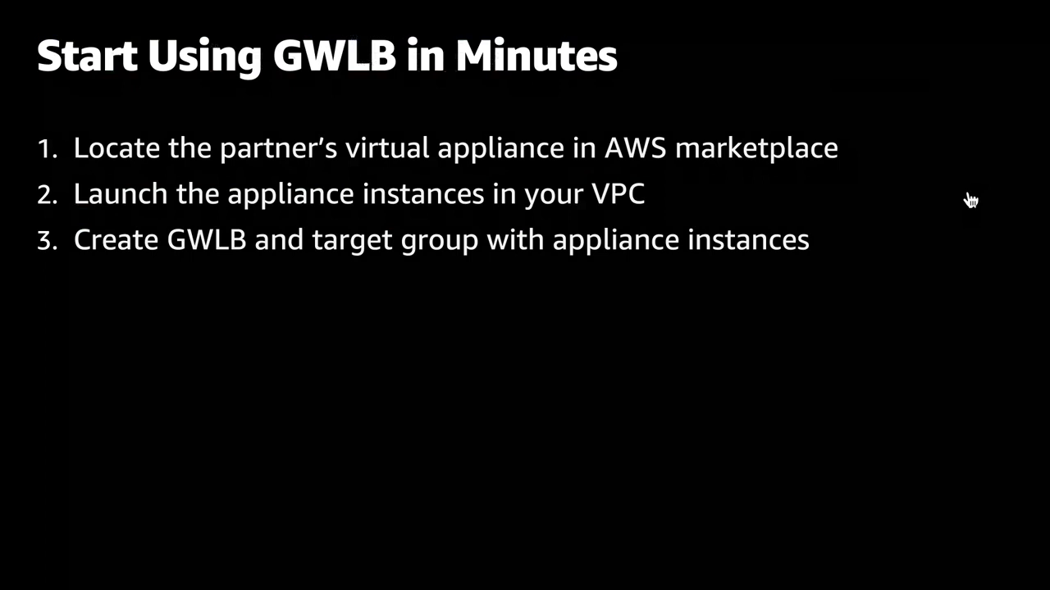
click(969, 200)
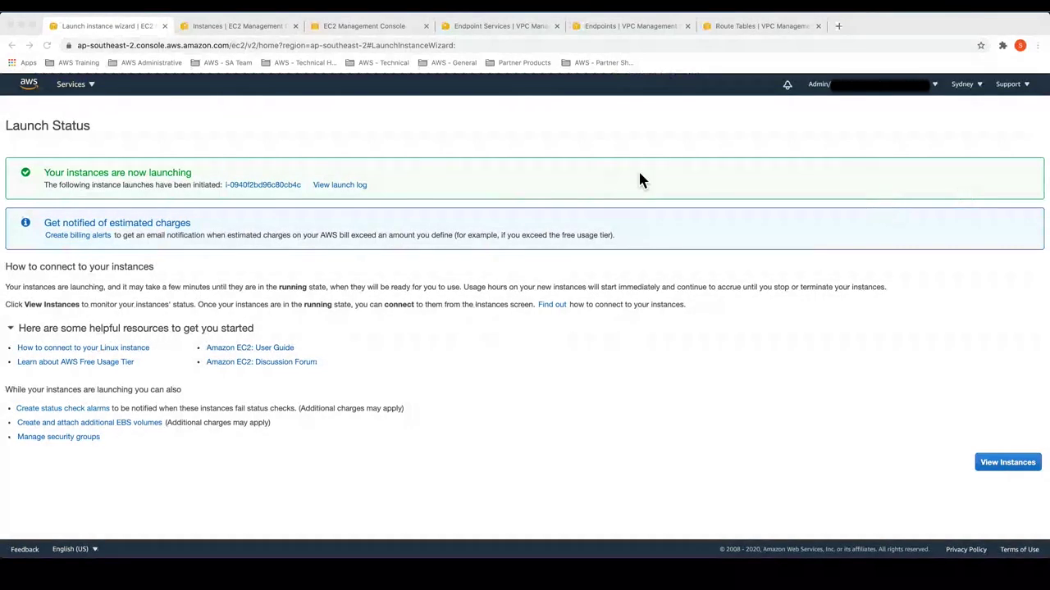
Start a new Gateway Load Balancer from the load balancers page and name it gateway-load-balancer-01
click(365, 29)
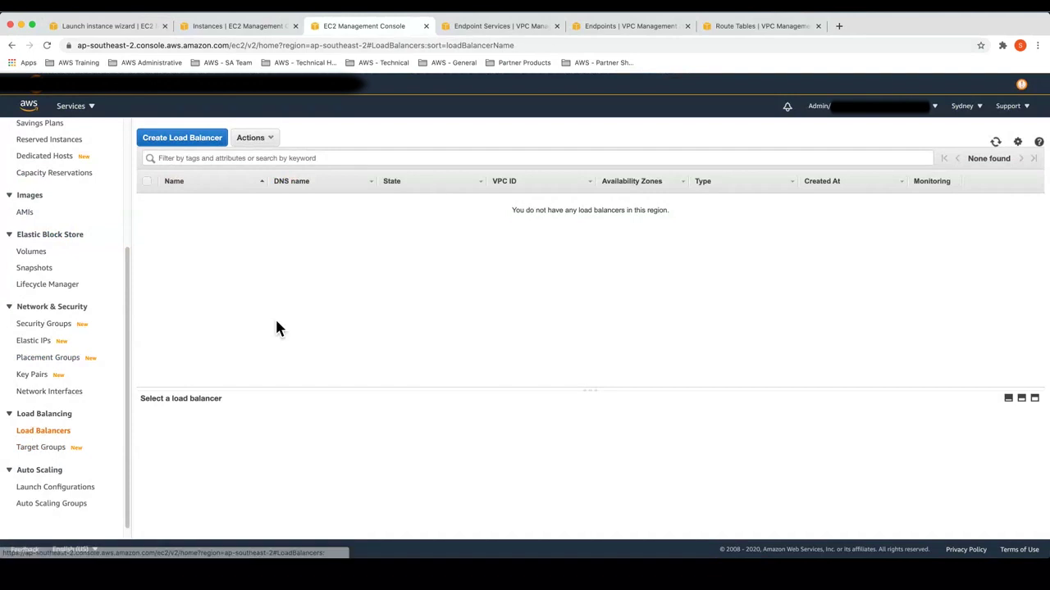
click(188, 142)
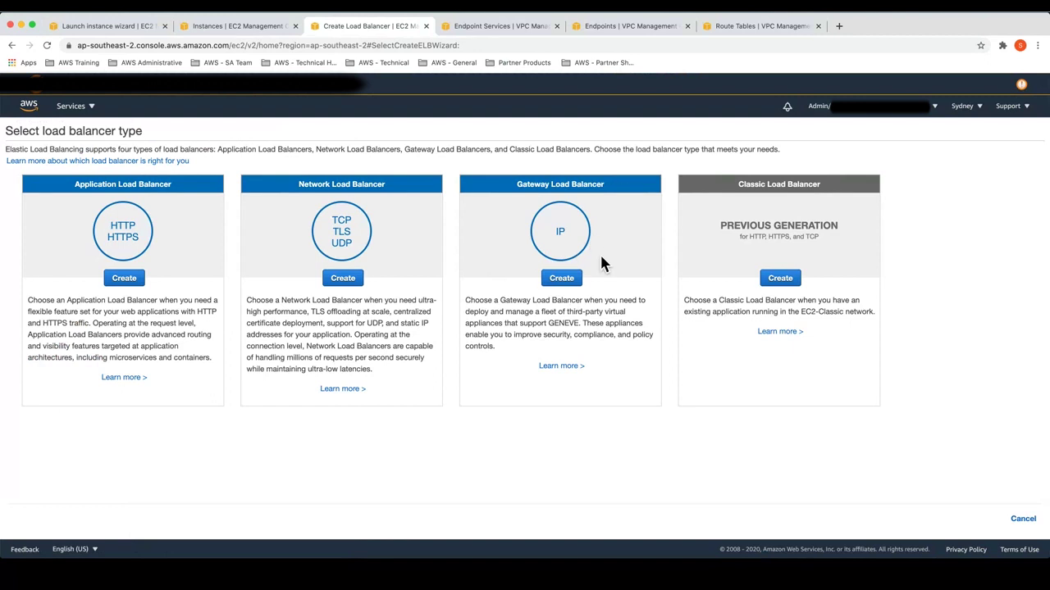
click(564, 280)
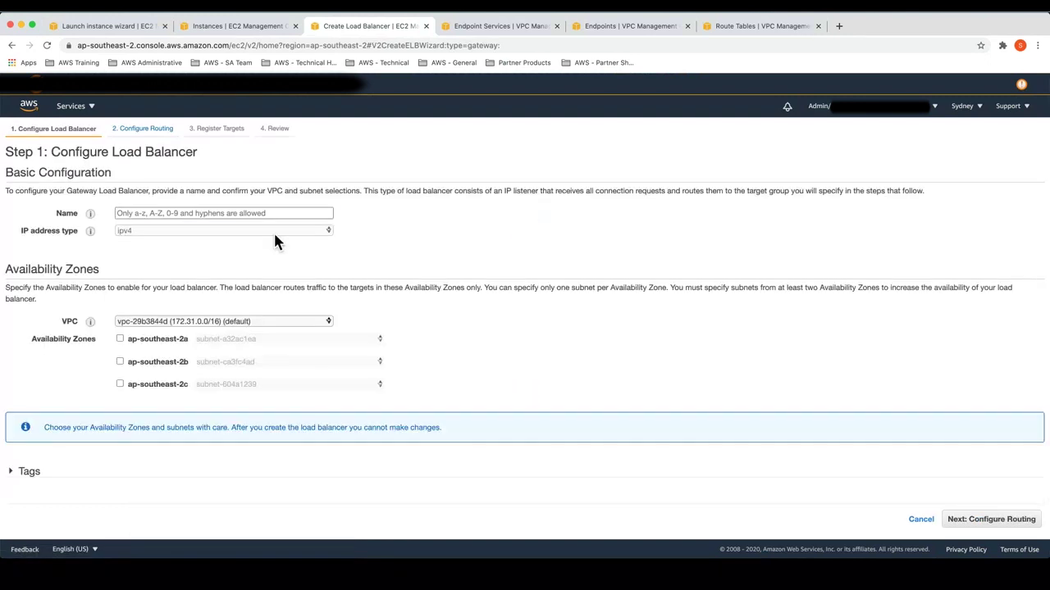
click(246, 215)
text(gat)
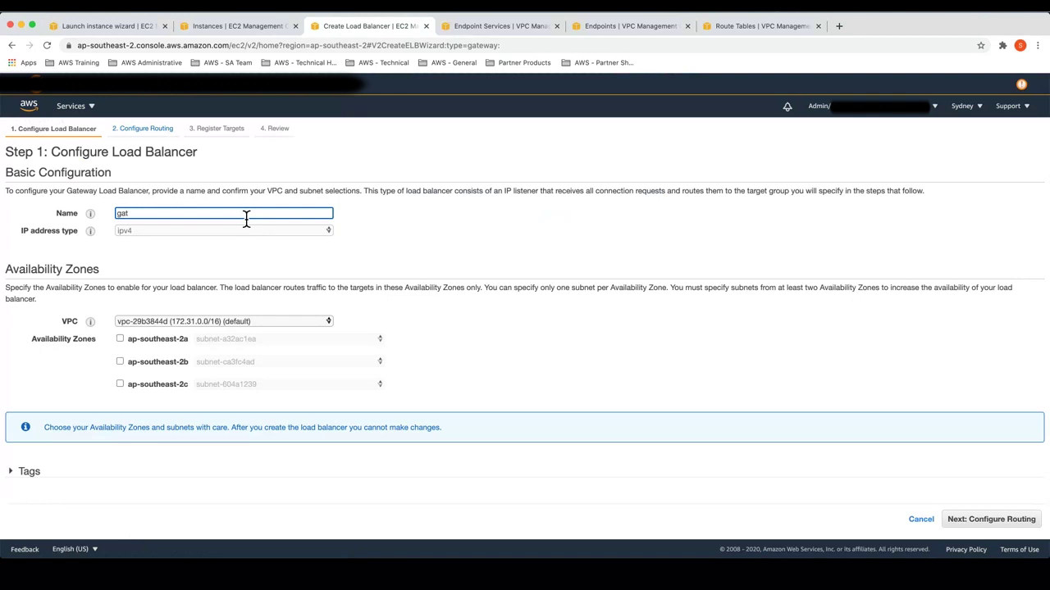
text(eway-load-balancer-01)
Set the load balancer's VPC to Security-VPC and enable ap-southeast-2a with Security-VPC-private-subnet-01 and ap-southeast-2b with Security-VPC-private-subnet-02, then continue to routing
click(281, 321)
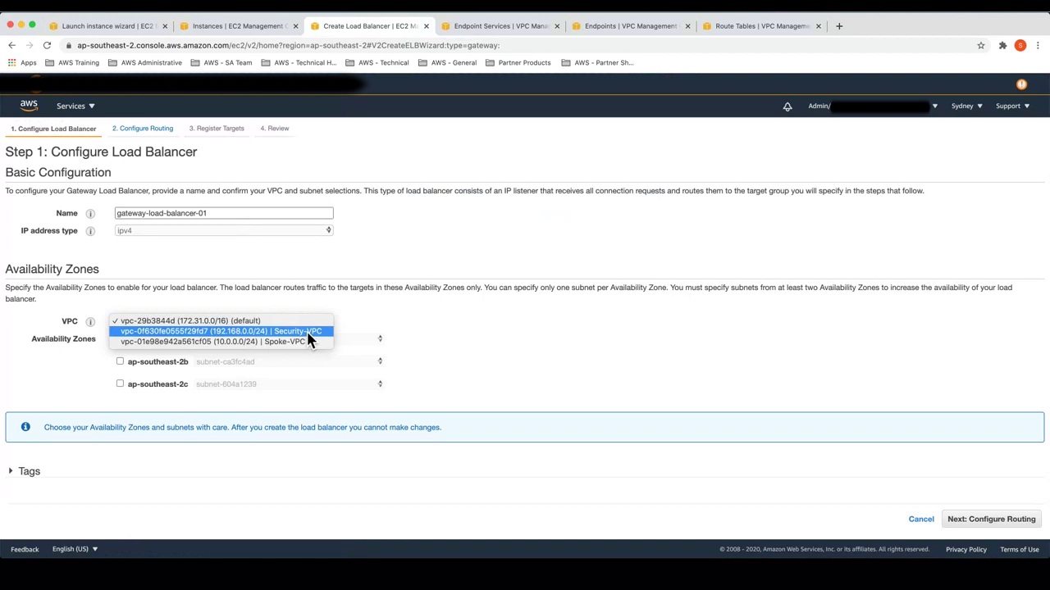
click(307, 332)
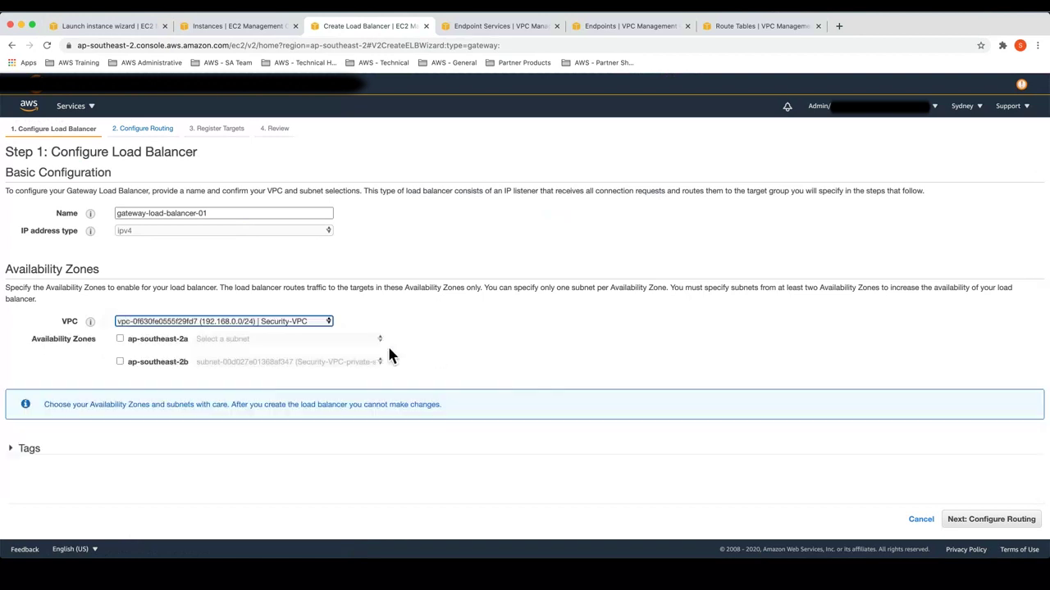
click(120, 339)
click(119, 361)
click(301, 338)
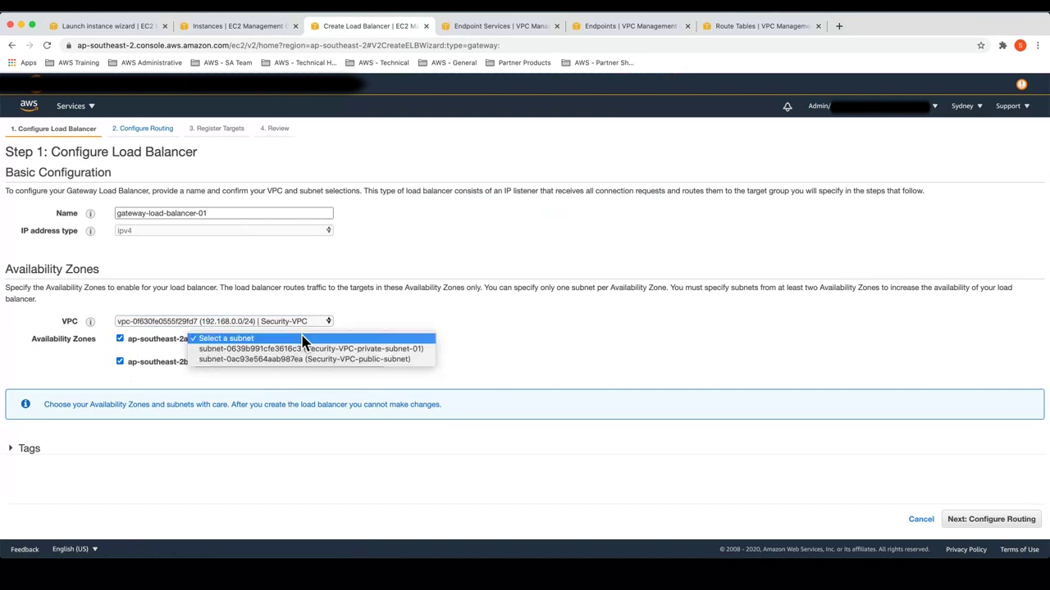
click(310, 353)
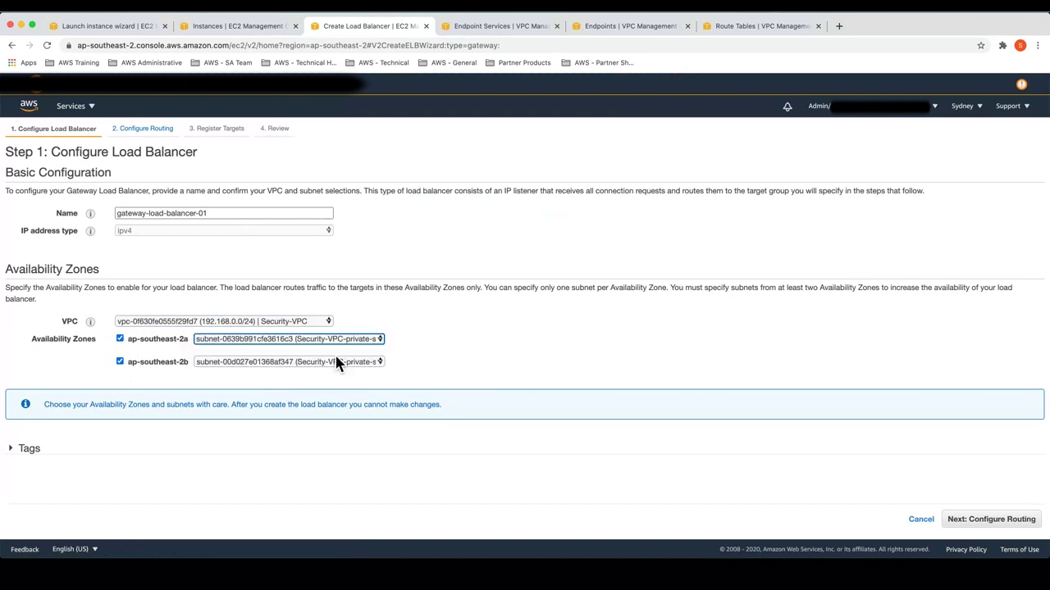
click(338, 362)
click(338, 365)
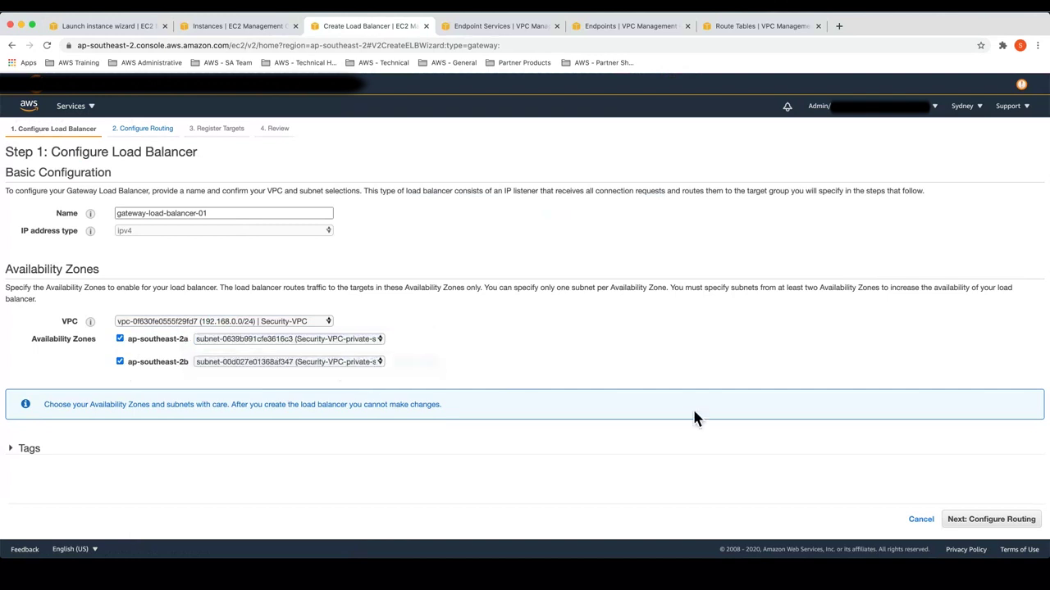
click(996, 522)
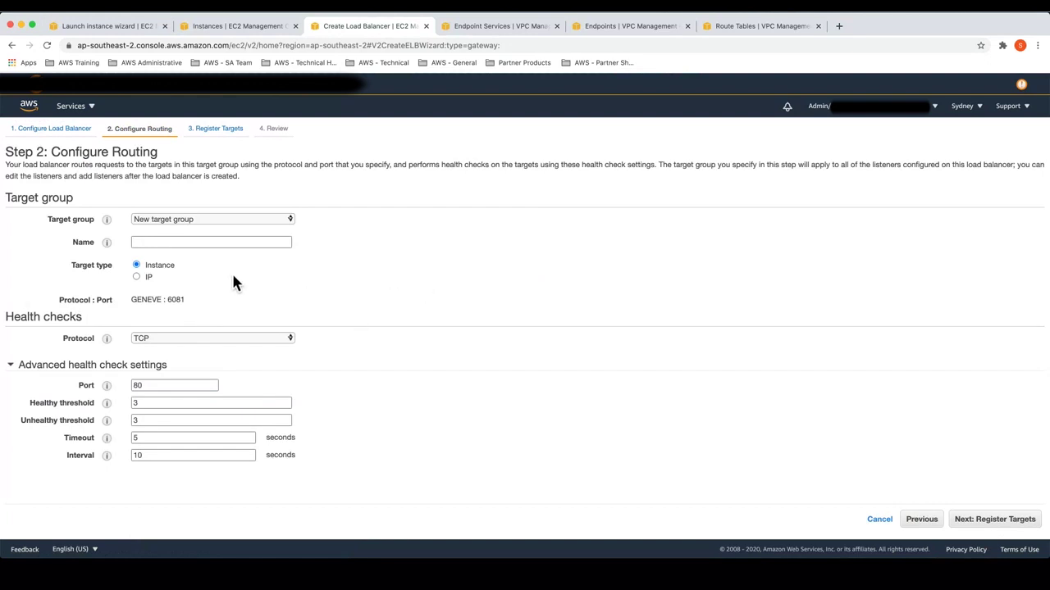
Name the new target group app-target-group, keep its default health check settings, and continue to target registration
click(248, 246)
text(app-)
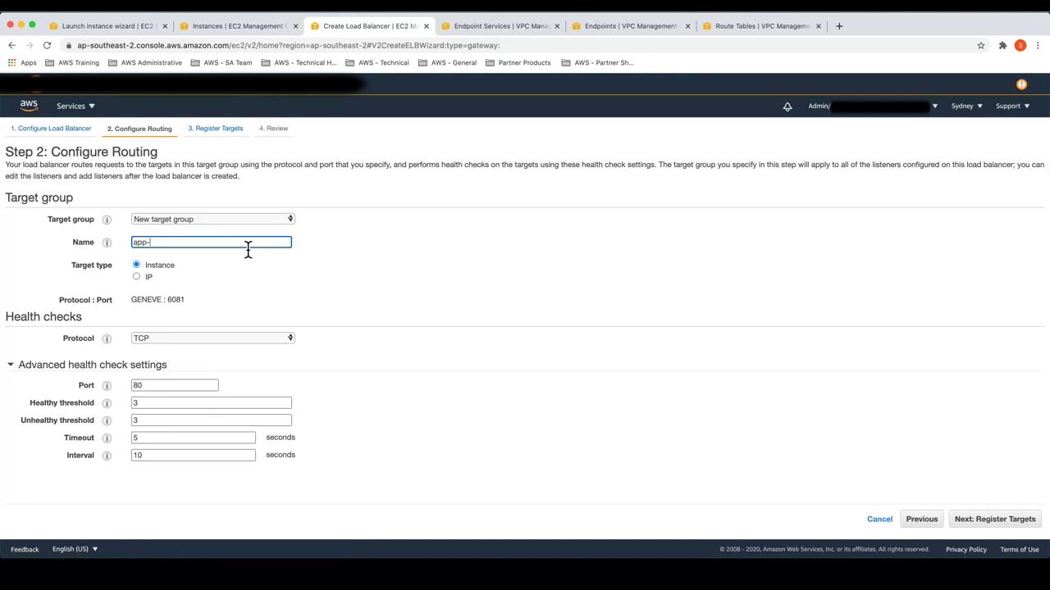
text(target-group)
click(995, 519)
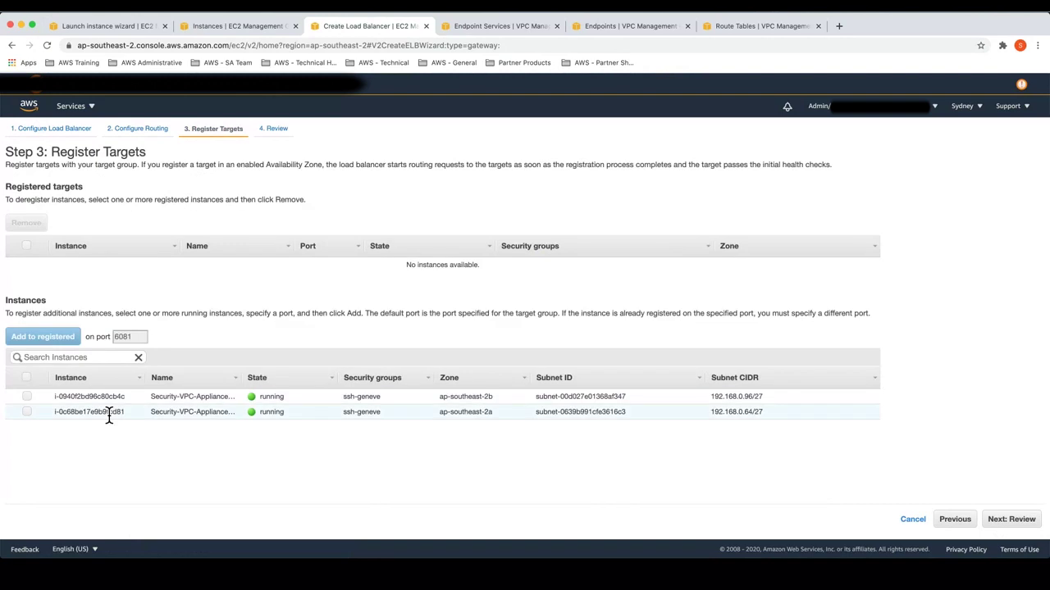
Register both Security-VPC appliance instances as targets on port 6081
click(26, 397)
click(27, 412)
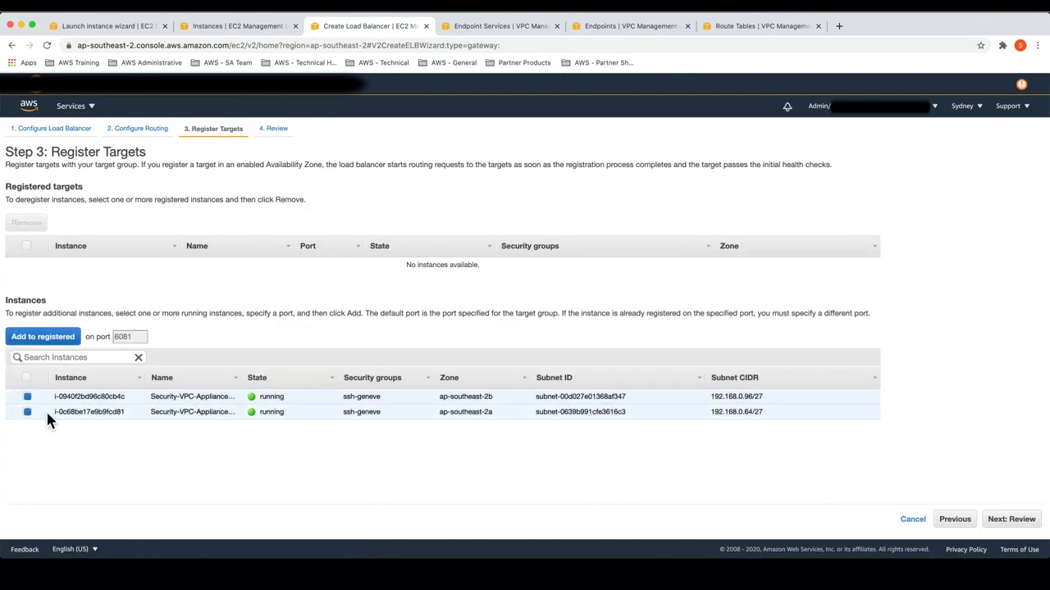
click(43, 337)
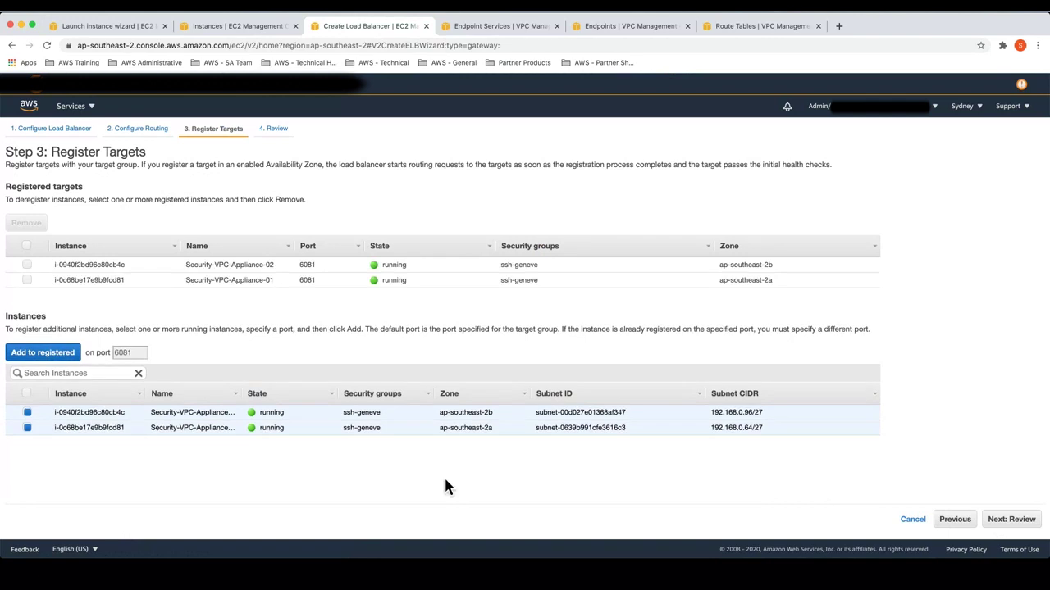
Review and create gateway-load-balancer-01, close the creation status page, and refresh the load balancer list
click(1014, 519)
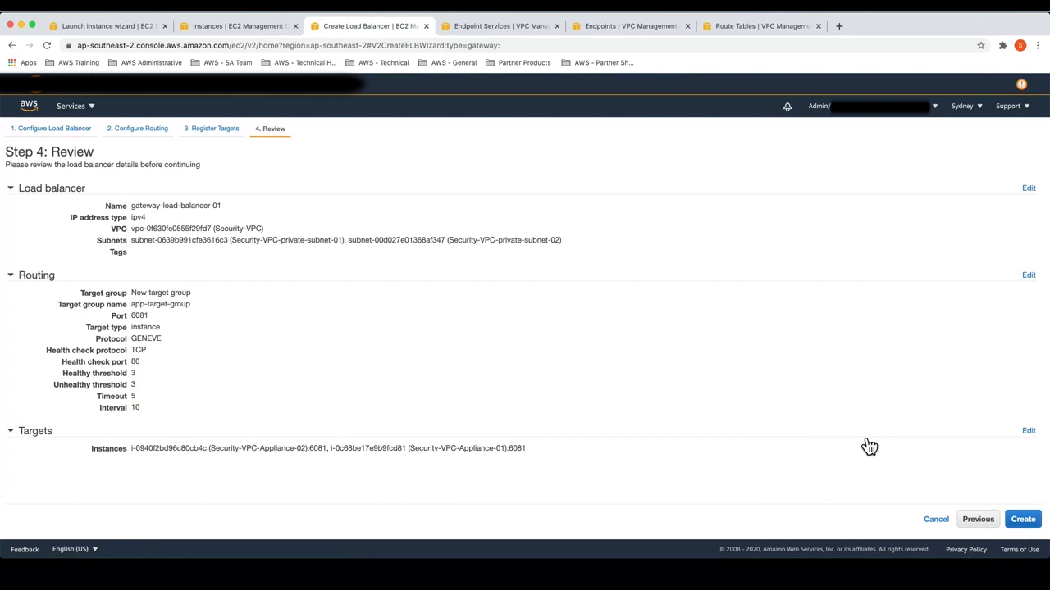
click(1025, 521)
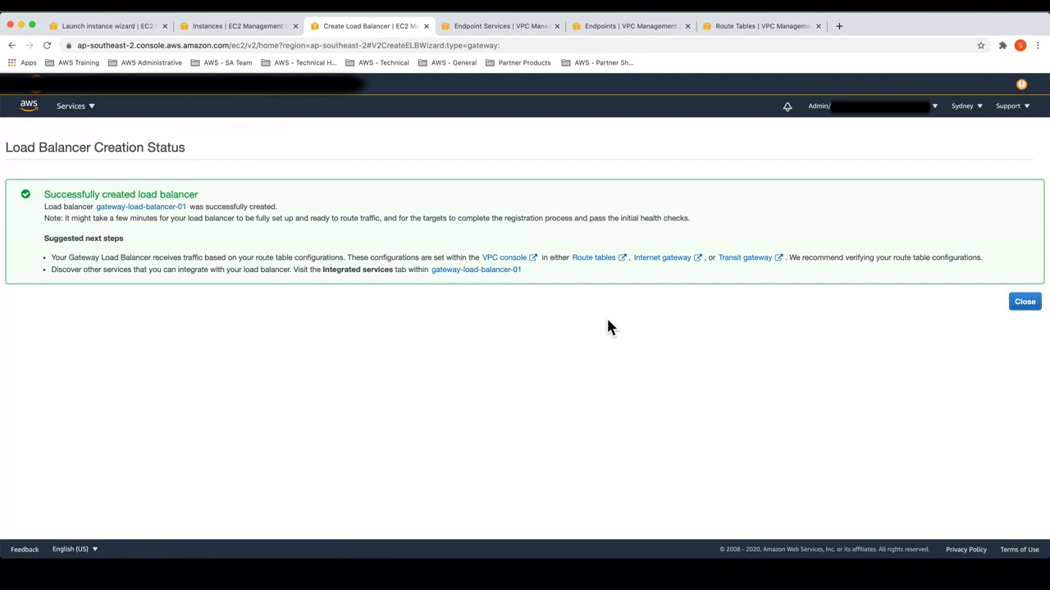
click(1025, 302)
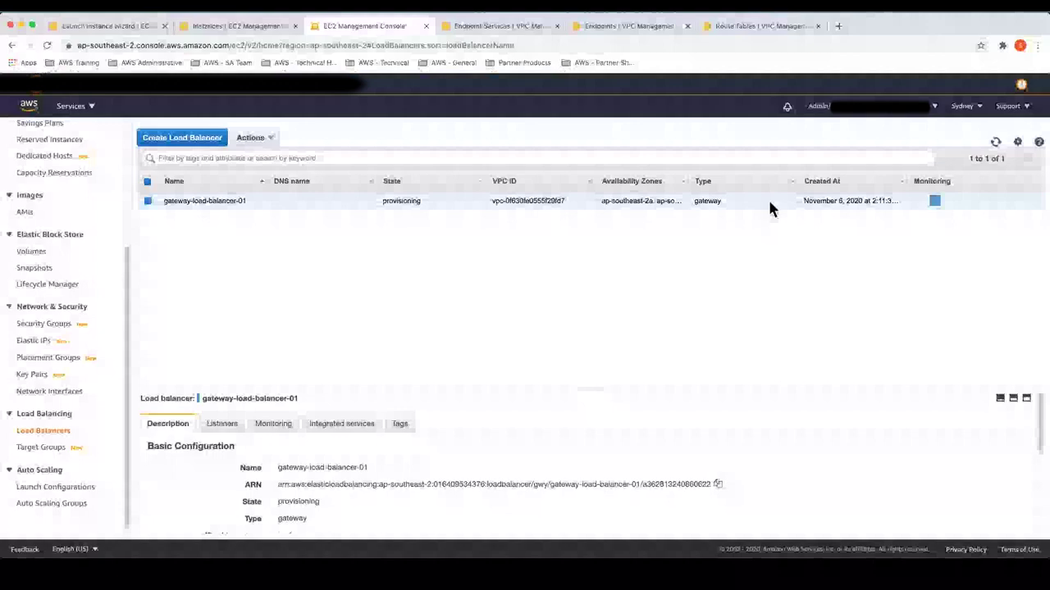
click(995, 142)
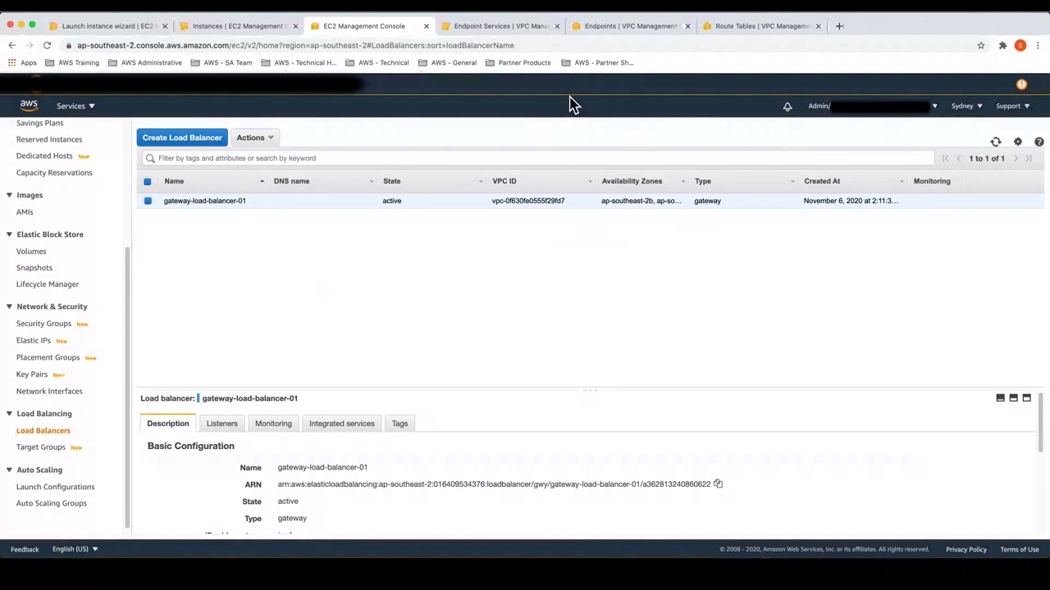
Create a VPC endpoint service associated with gateway-load-balancer-01, with acceptance not required for endpoints
click(486, 27)
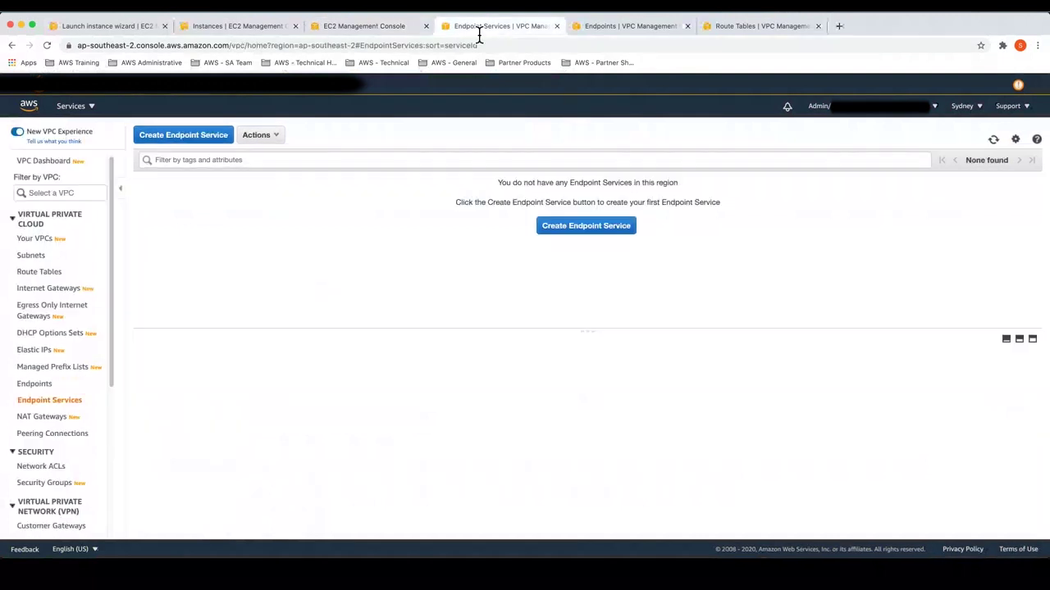
click(625, 238)
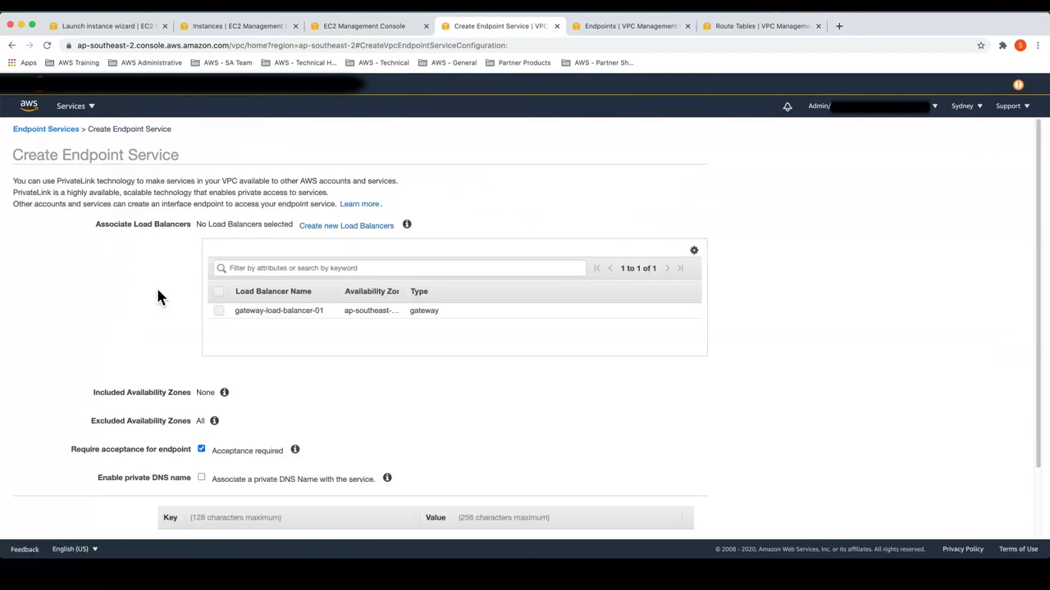
click(217, 310)
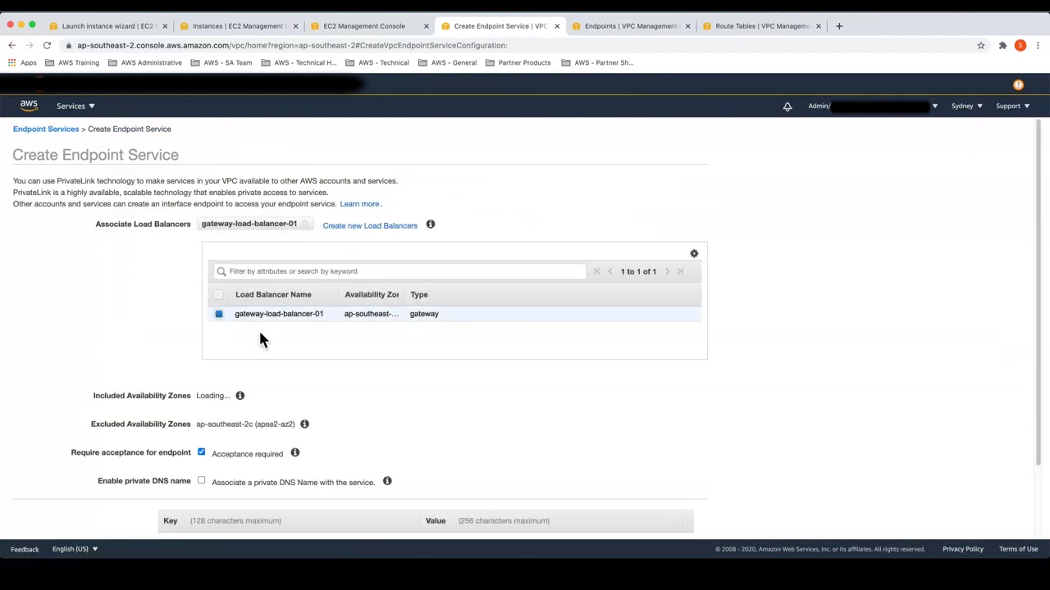
scroll(112, 342, down, 3)
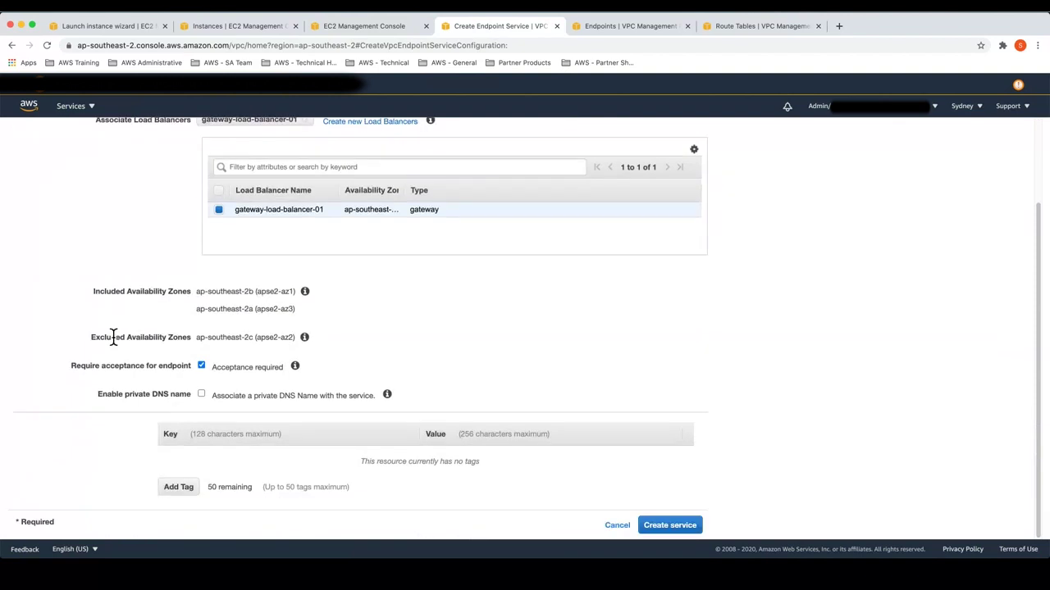
click(203, 368)
click(661, 532)
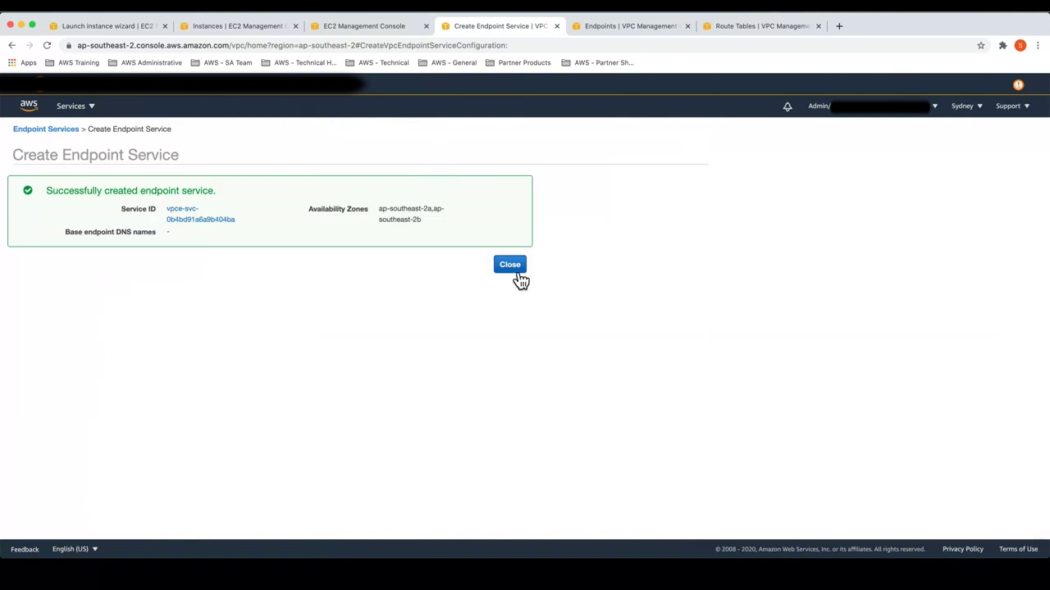
click(516, 274)
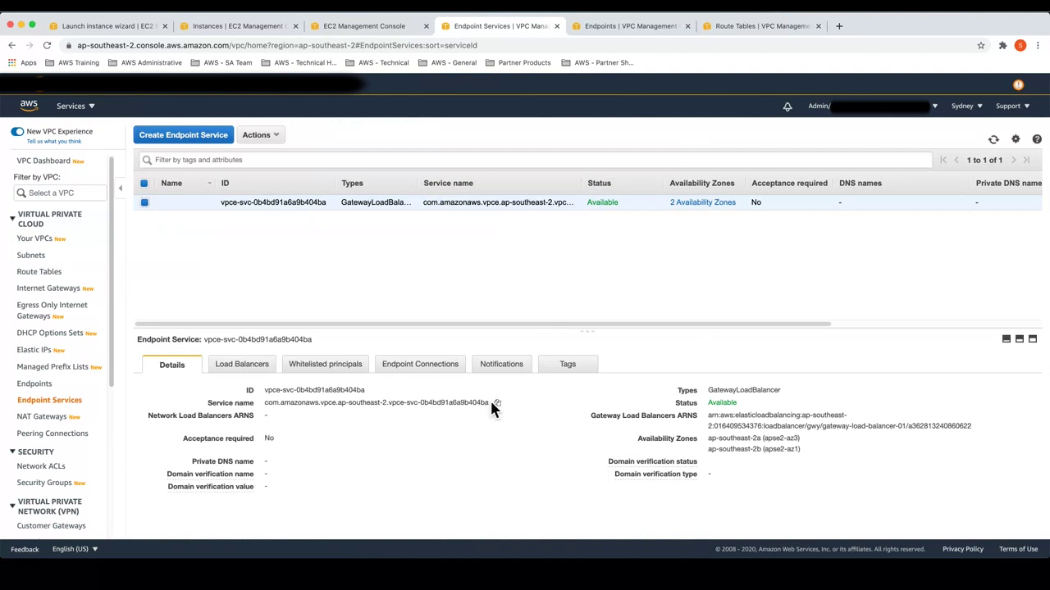
Copy the endpoint service's service name, start a new VPC endpoint that finds its service by name, and verify the copied name
click(497, 403)
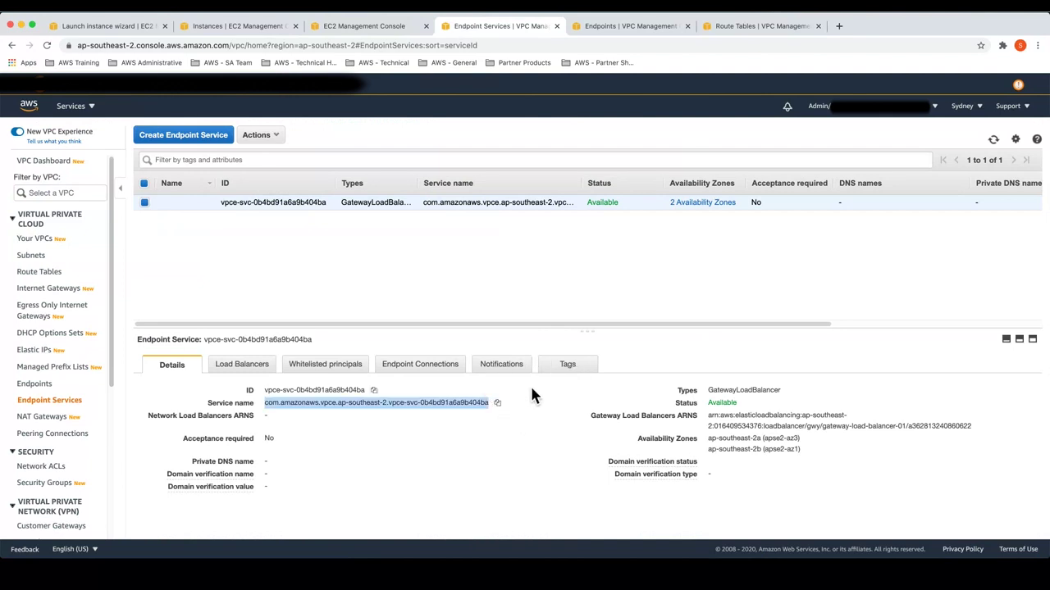
click(43, 385)
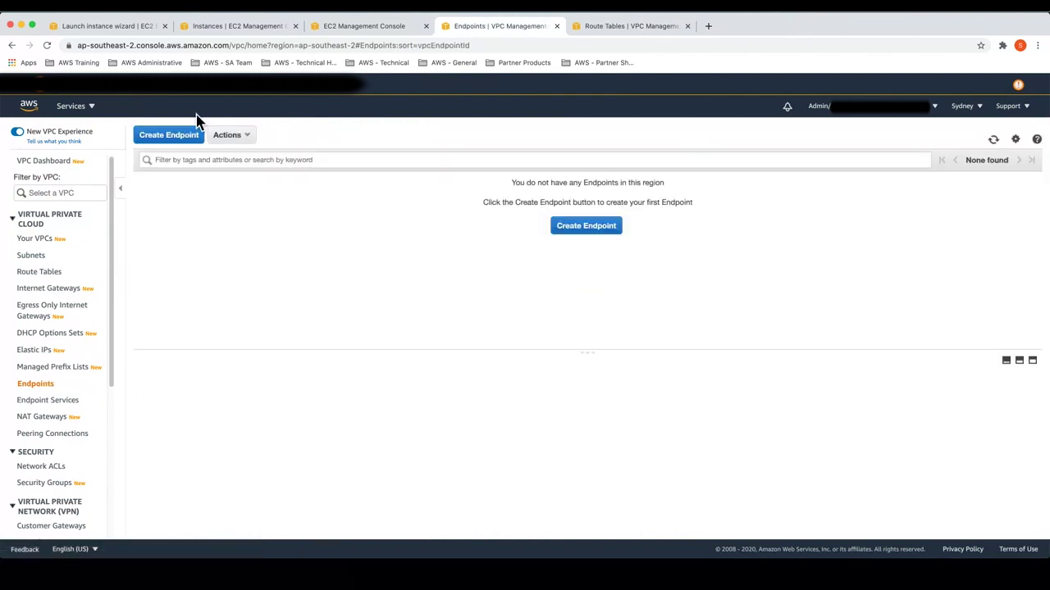
click(178, 137)
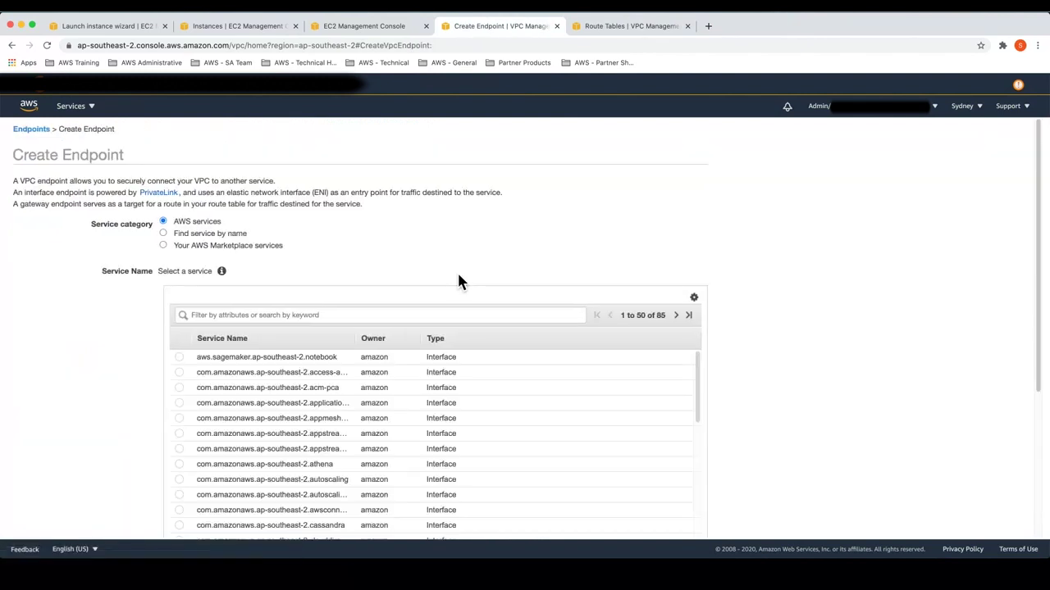
click(163, 233)
click(253, 304)
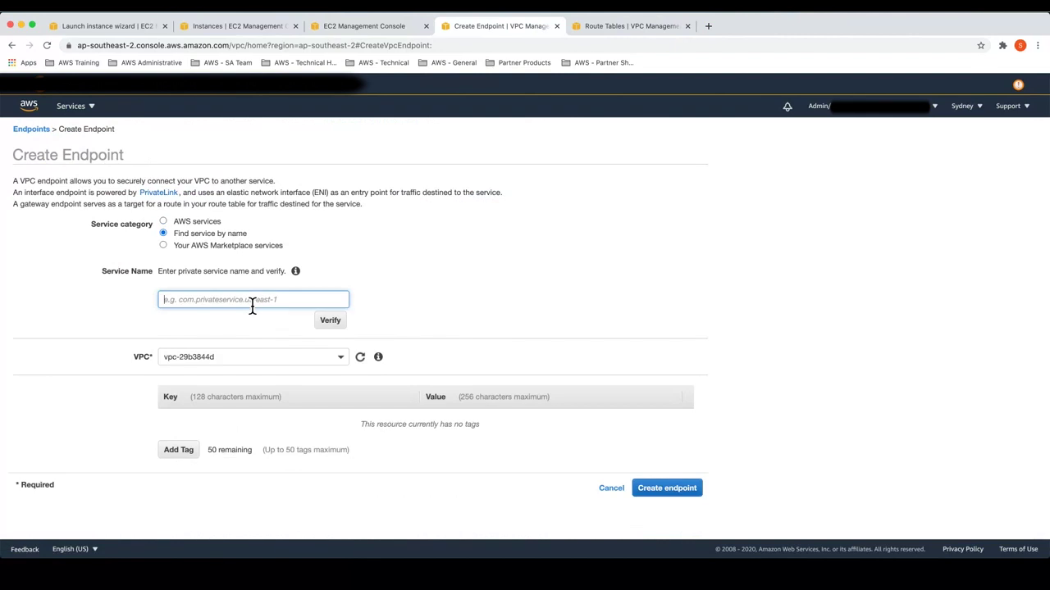
key(super+v)
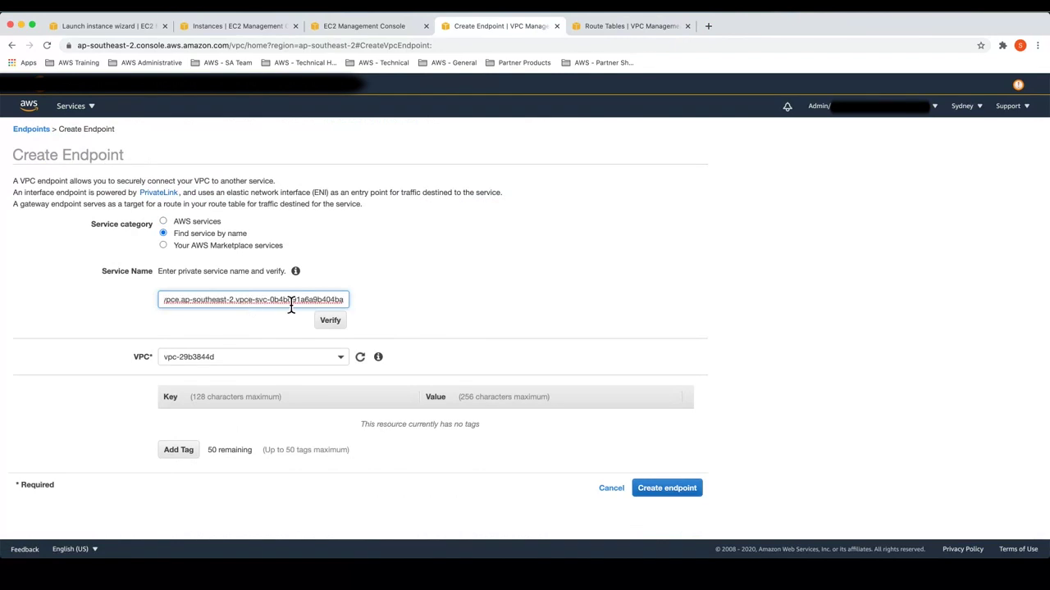
click(329, 320)
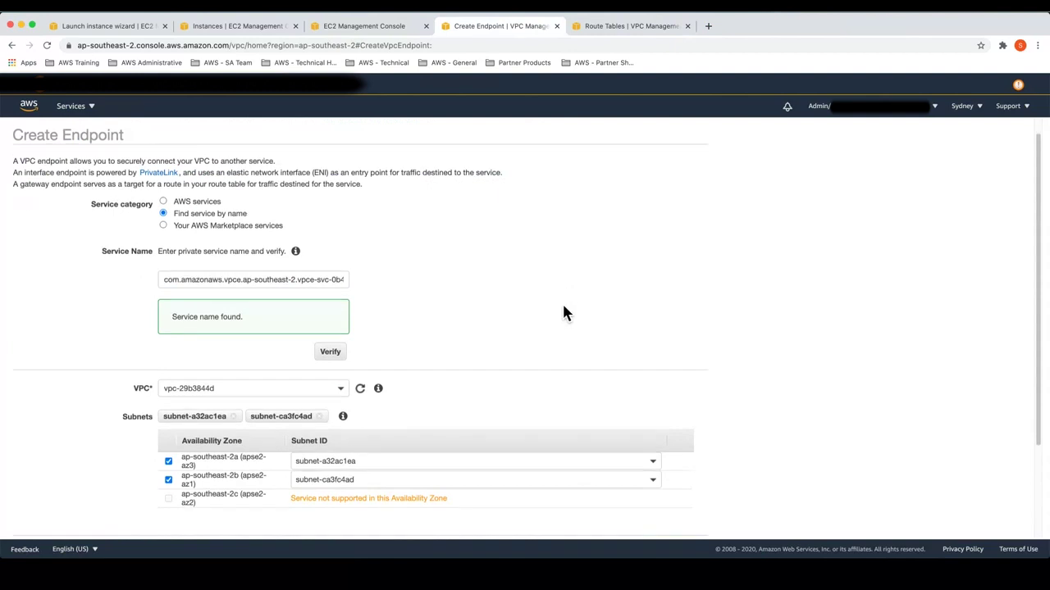
Set the endpoint's VPC to Spoke-VPC with Spoke-VPC-public-subnet in ap-southeast-2a, create it, and refresh the endpoint list
scroll(564, 315, down, 4)
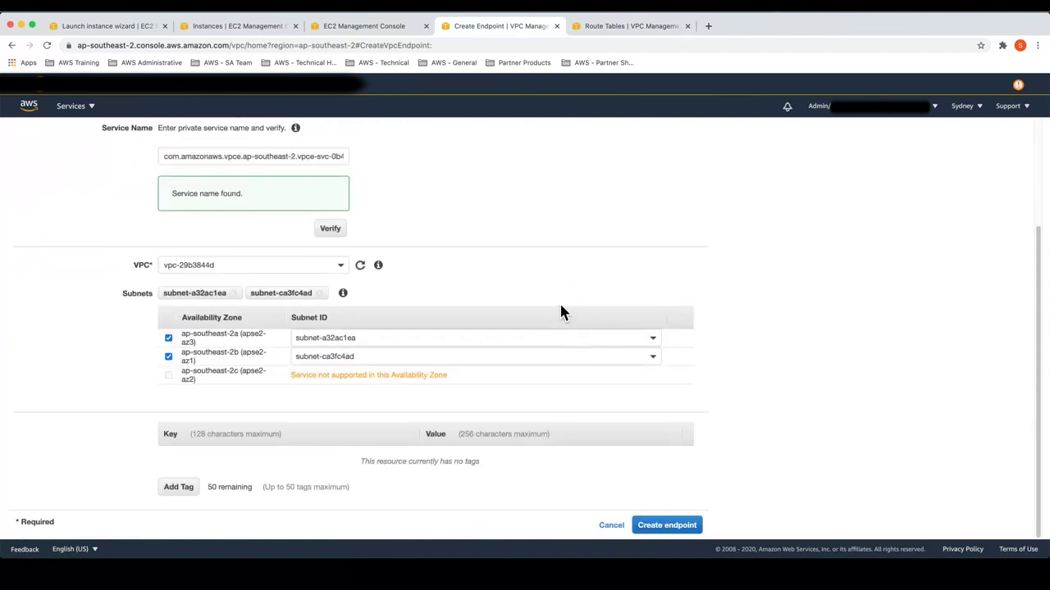
click(344, 274)
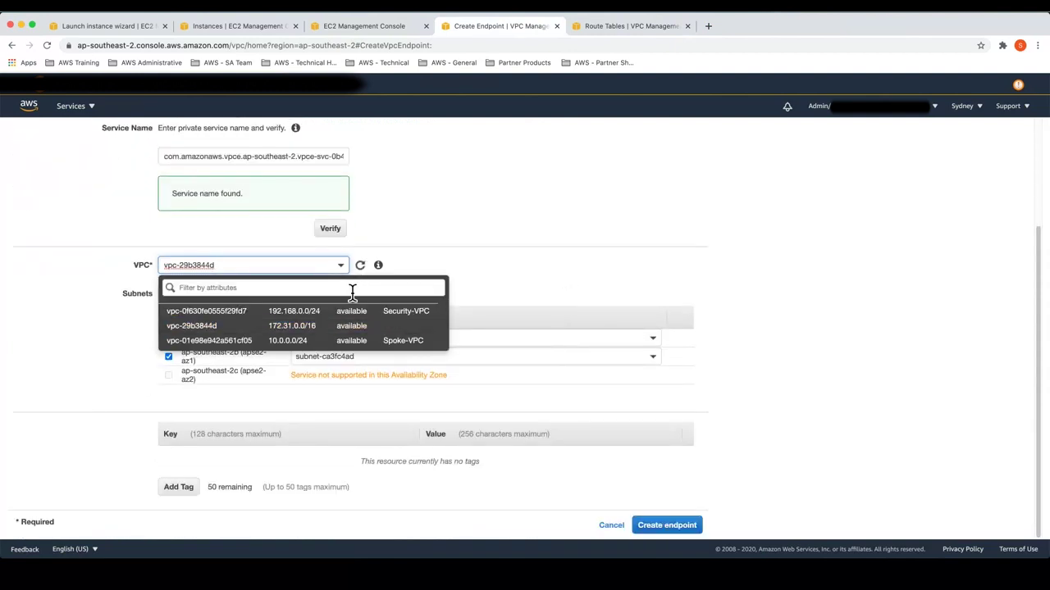
click(373, 341)
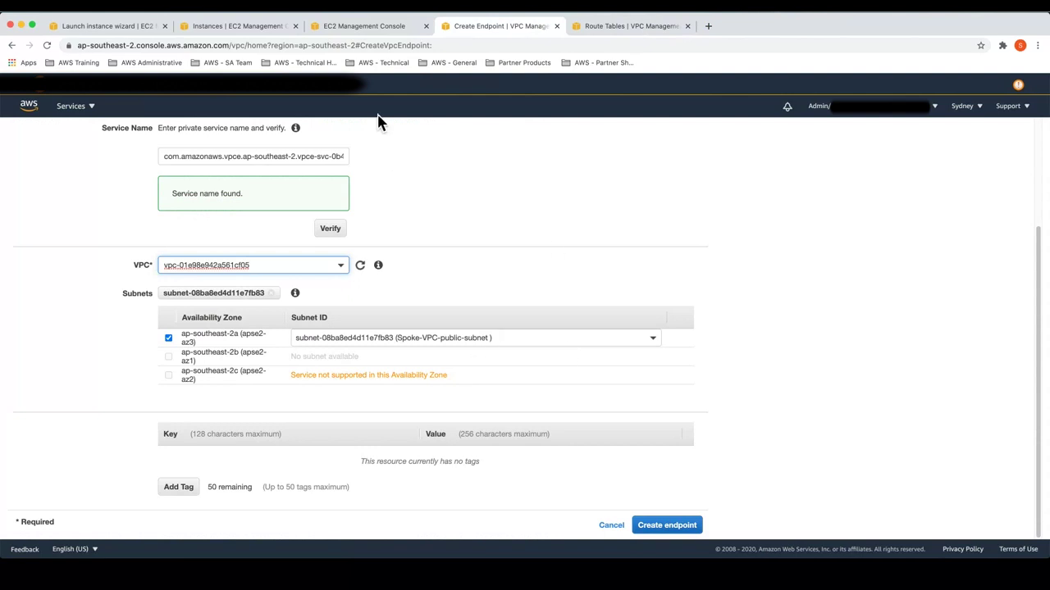
click(685, 529)
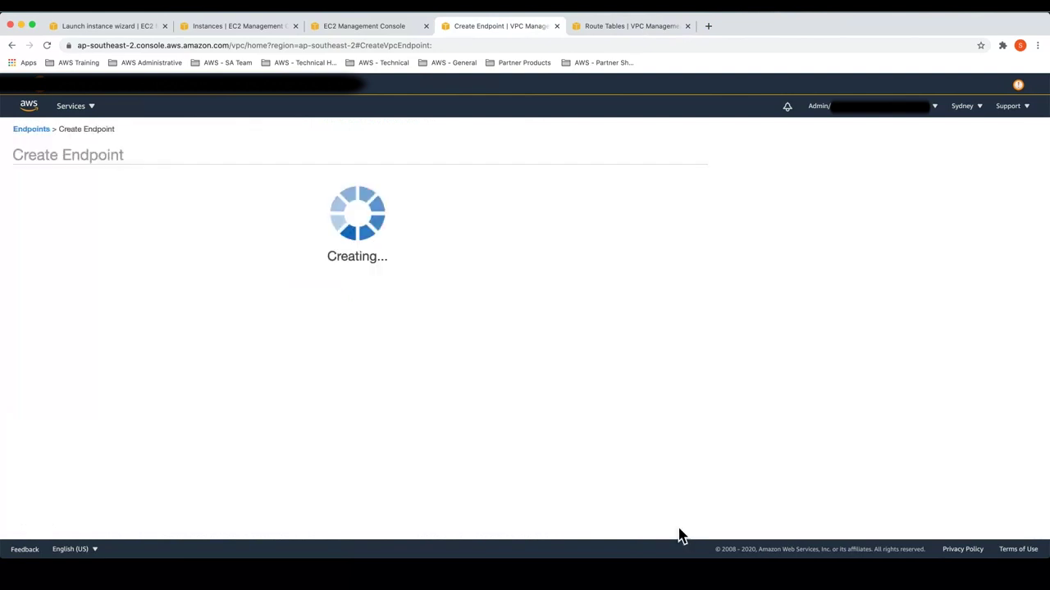
click(514, 255)
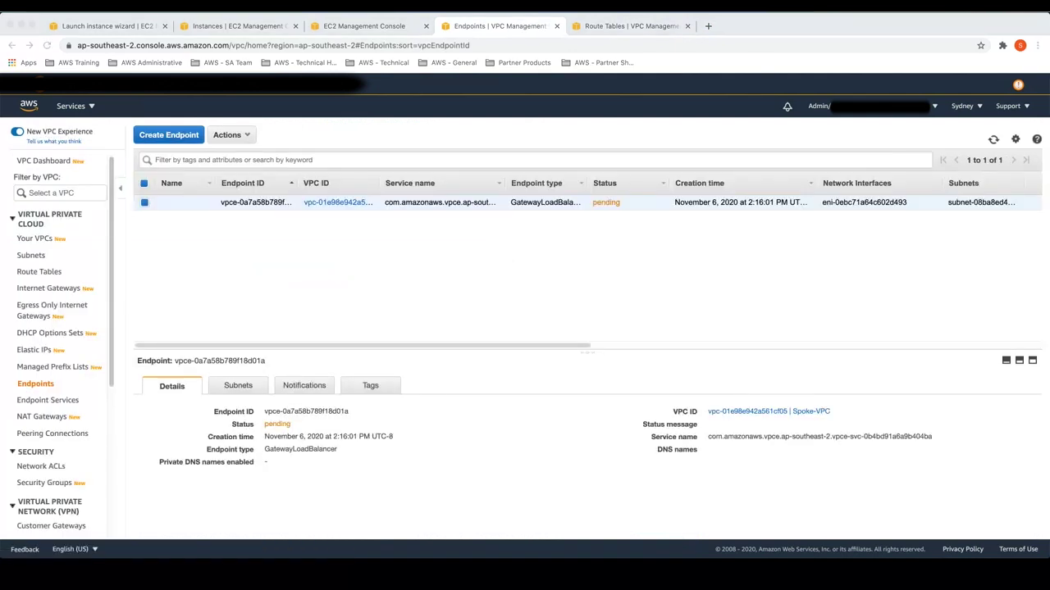
click(993, 140)
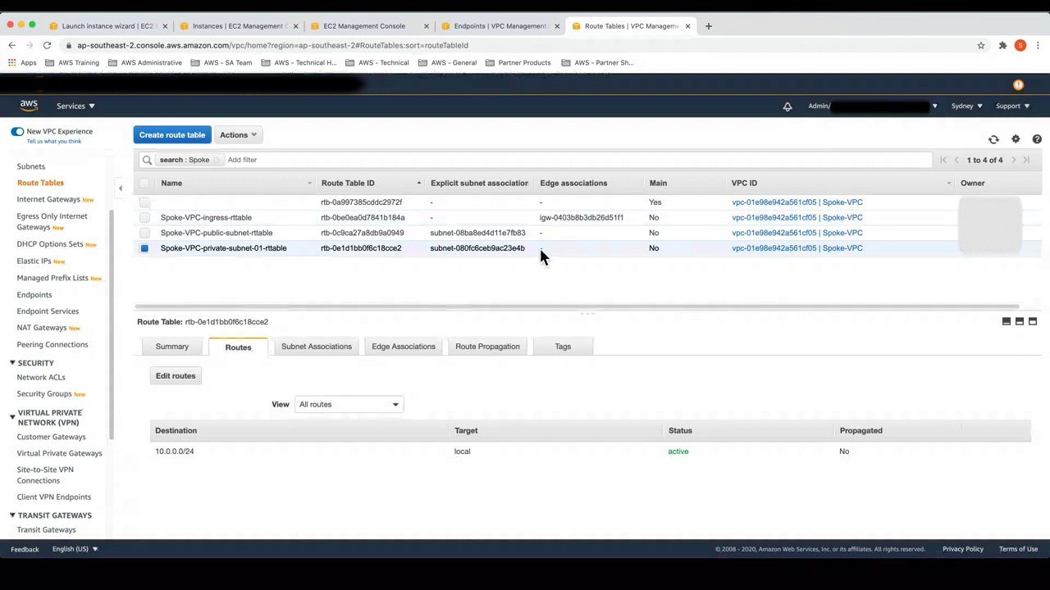
Add and save a 0.0.0.0/0 route targeting the Gateway Load Balancer endpoint in Spoke-VPC-private-subnet-01-rttable
click(175, 375)
click(59, 245)
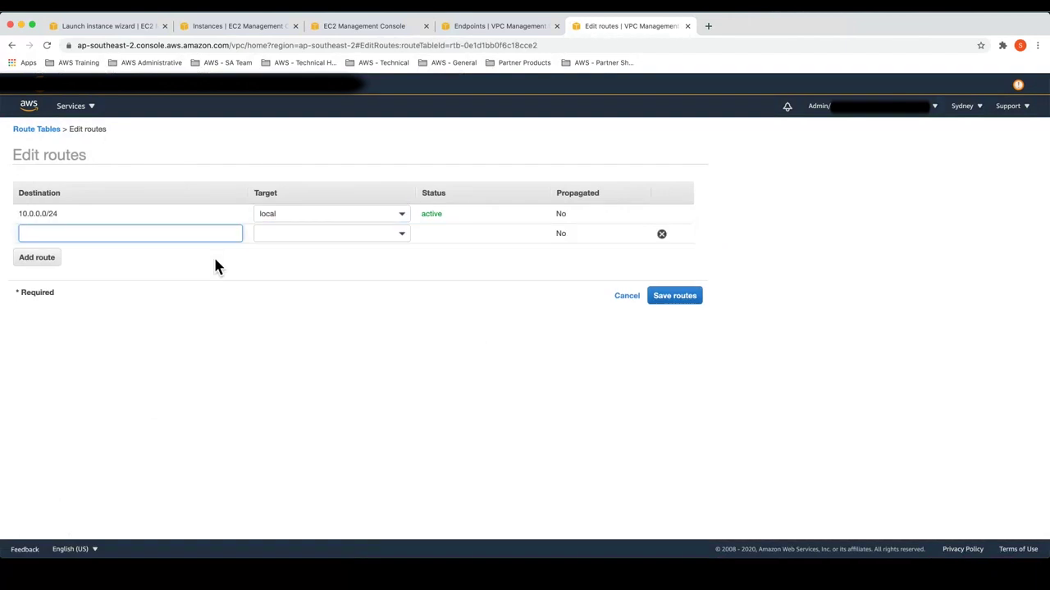
click(186, 239)
click(162, 256)
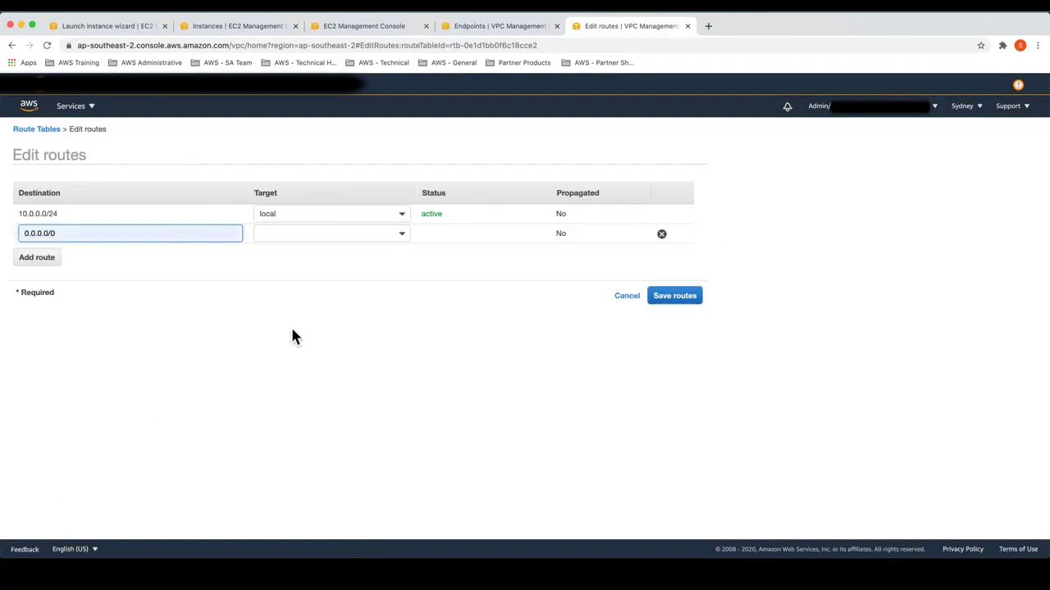
click(402, 235)
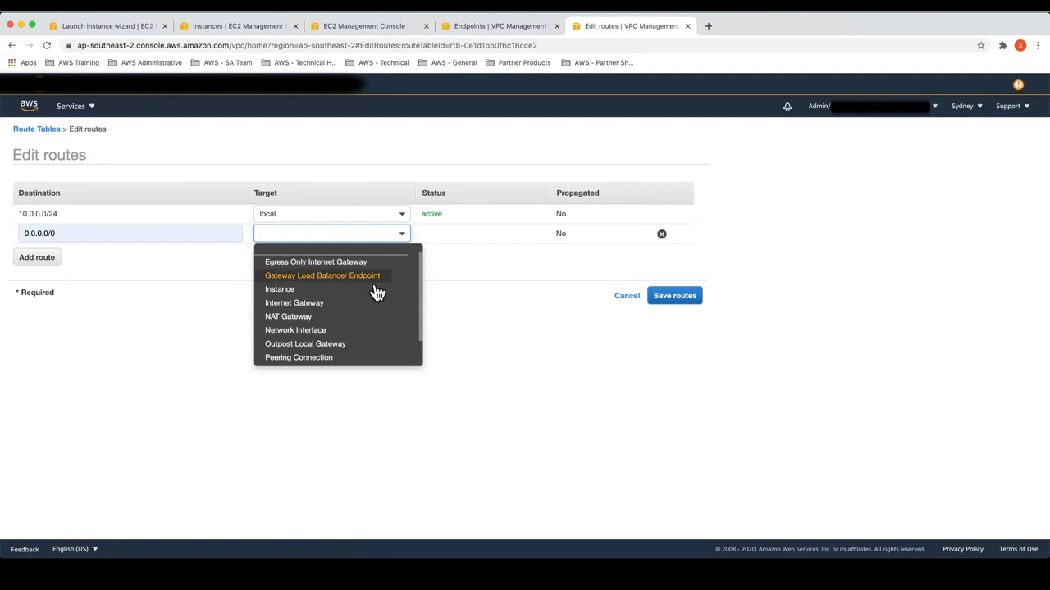
text(vpce-)
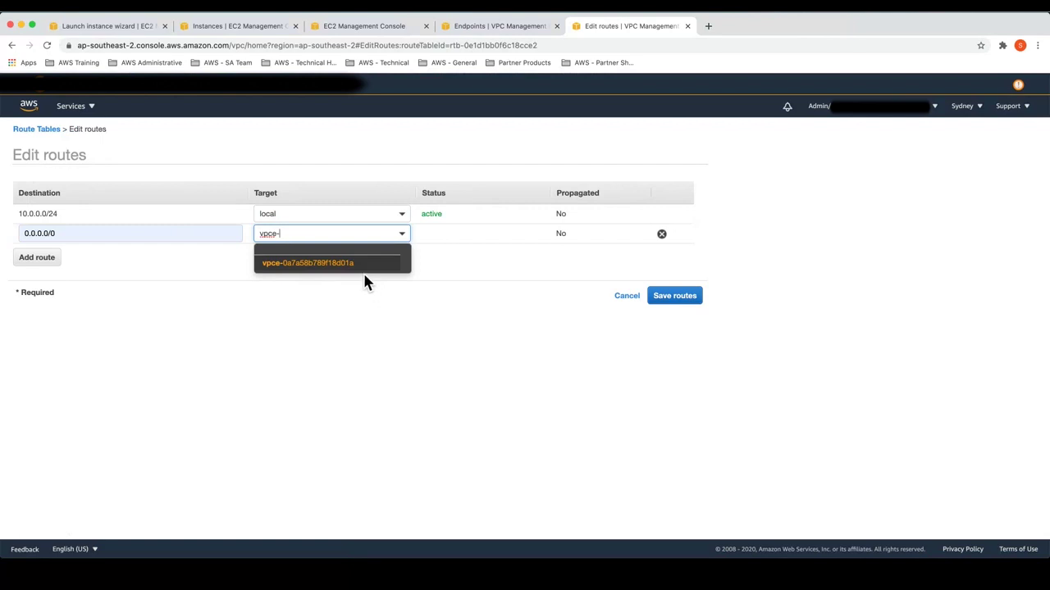
click(345, 263)
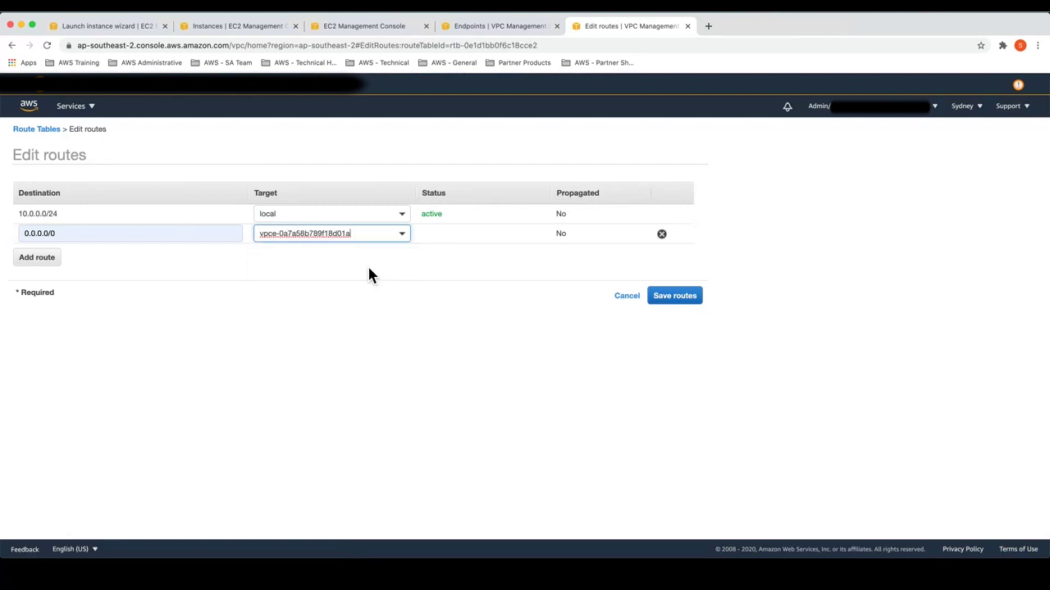
click(660, 297)
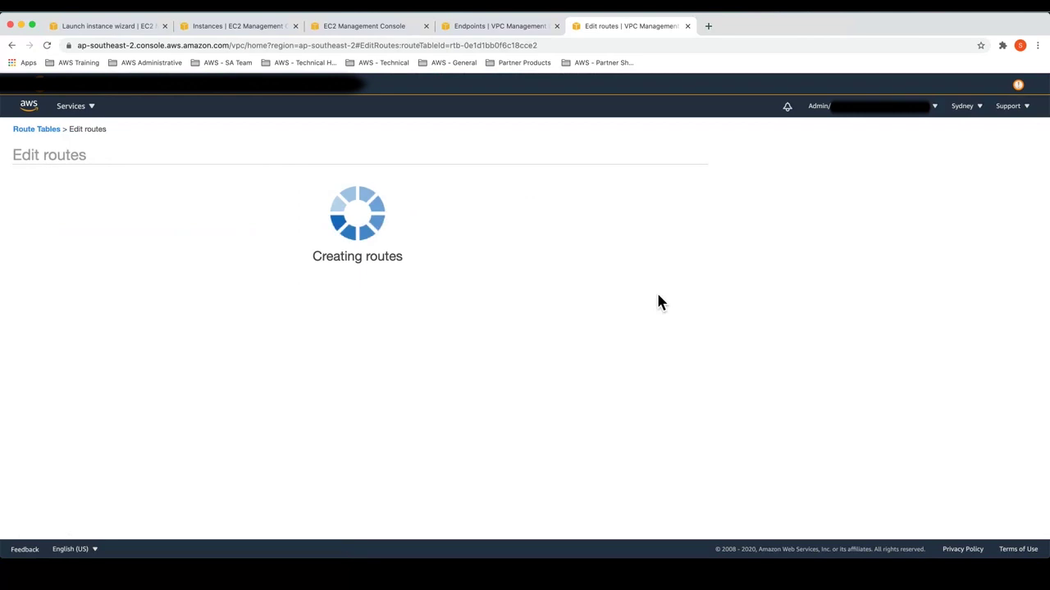
click(504, 229)
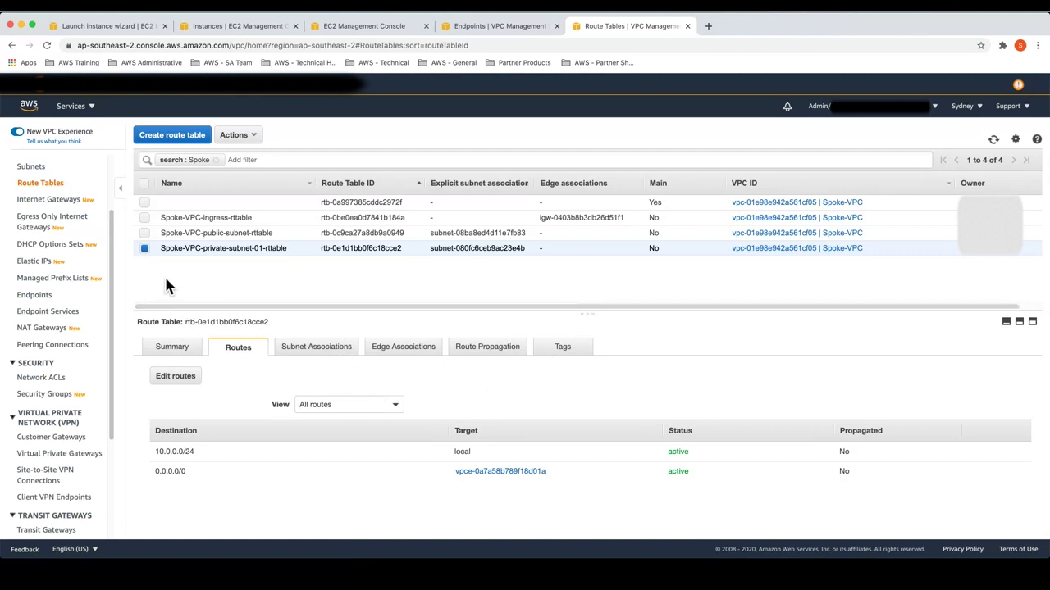
Add and save a 10.0.0.64/27 route targeting the Gateway Load Balancer endpoint in Spoke-VPC-ingress-rttable
click(145, 248)
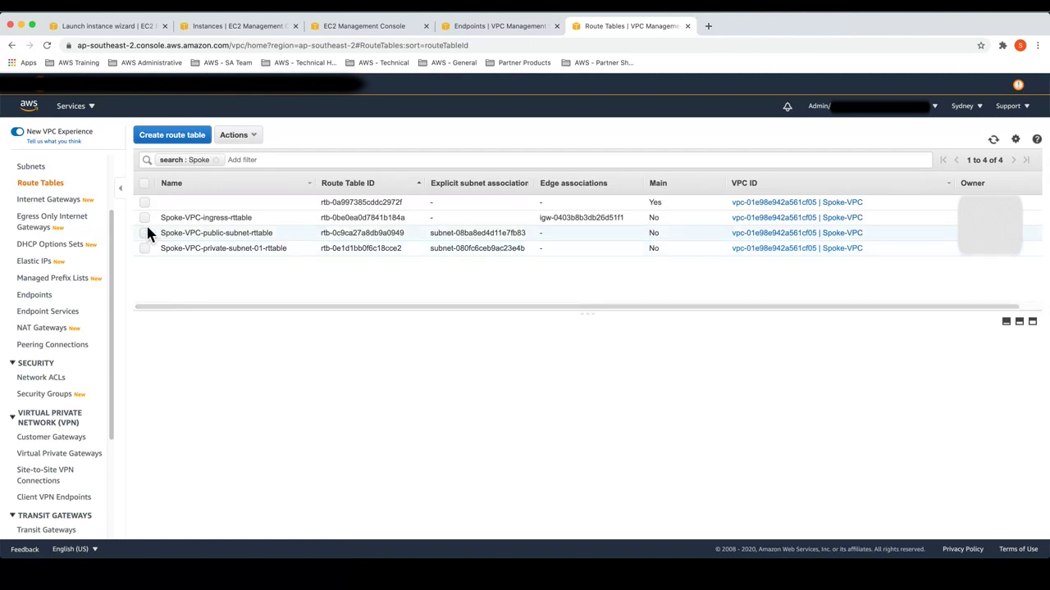
click(145, 218)
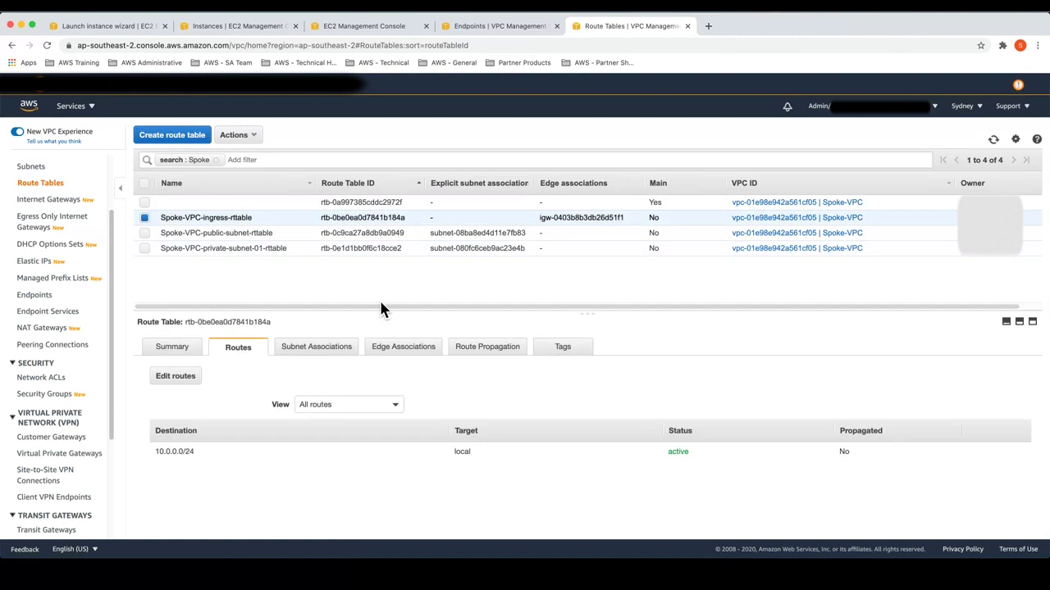
click(184, 379)
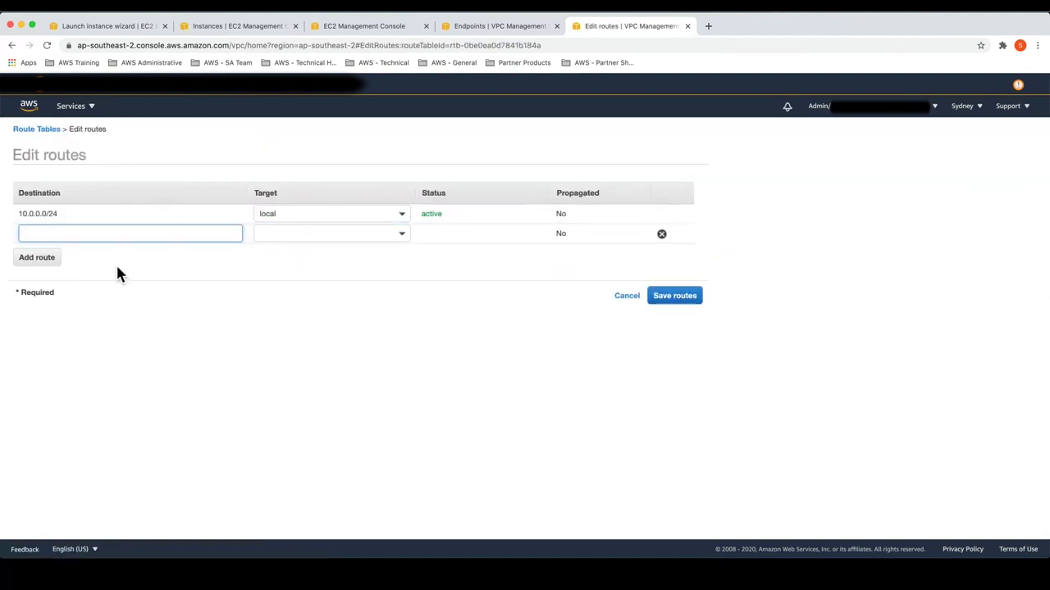
text(10.)
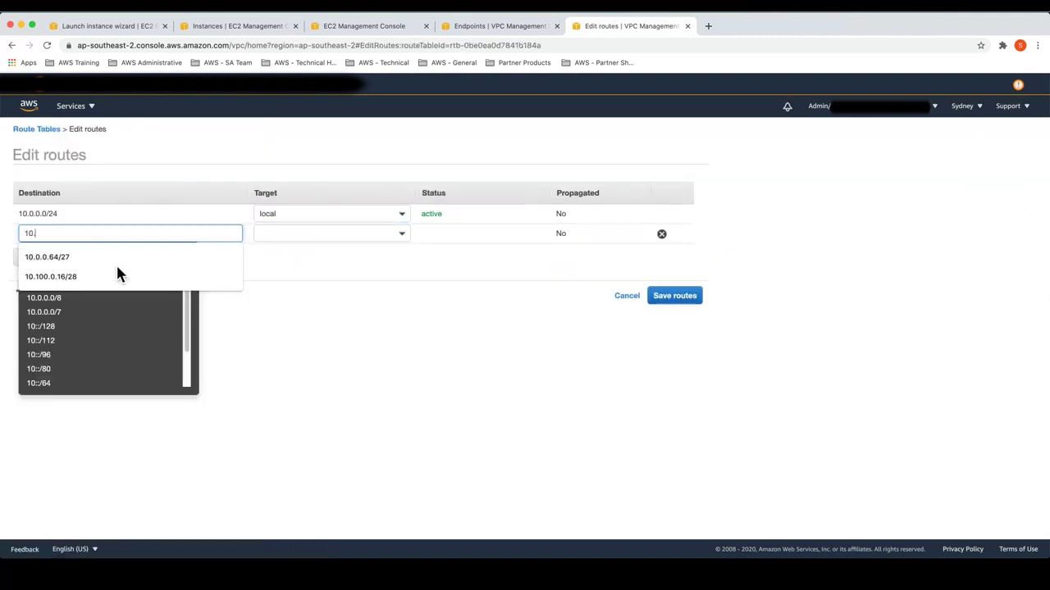
text(0.0.)
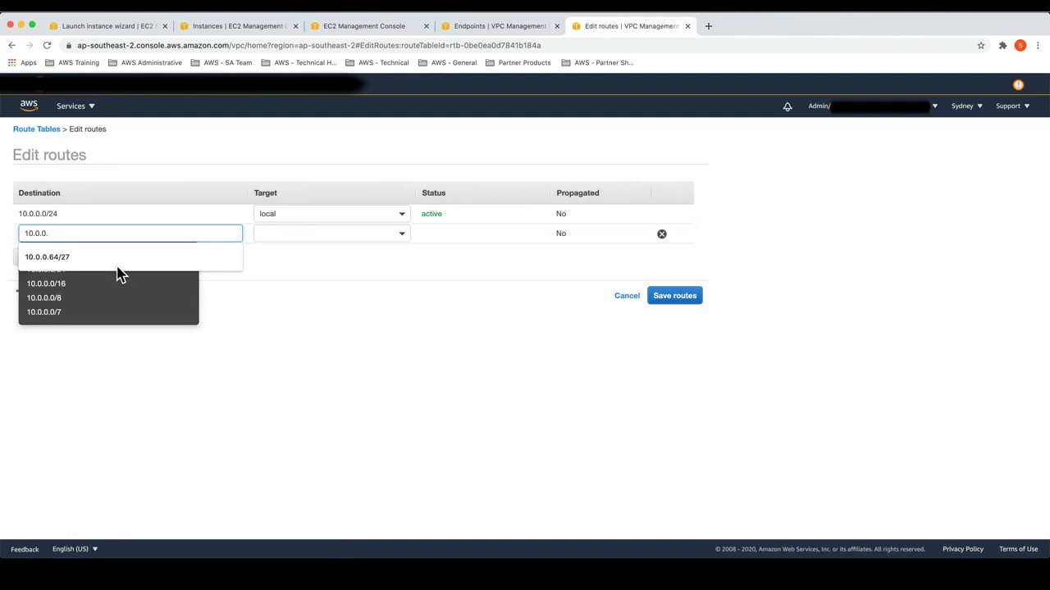
text(64/2)
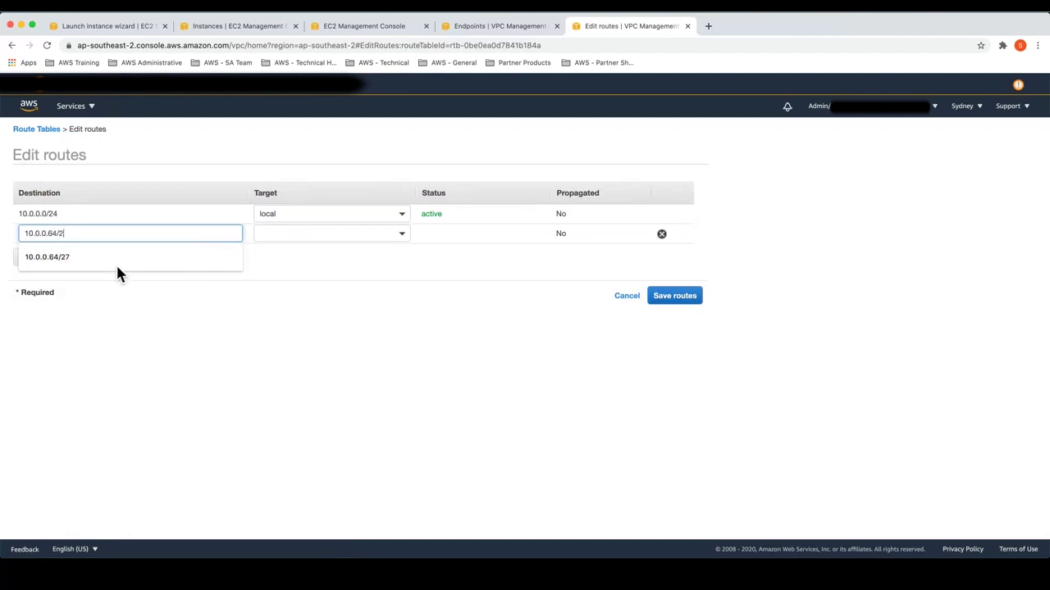
text(7)
click(358, 235)
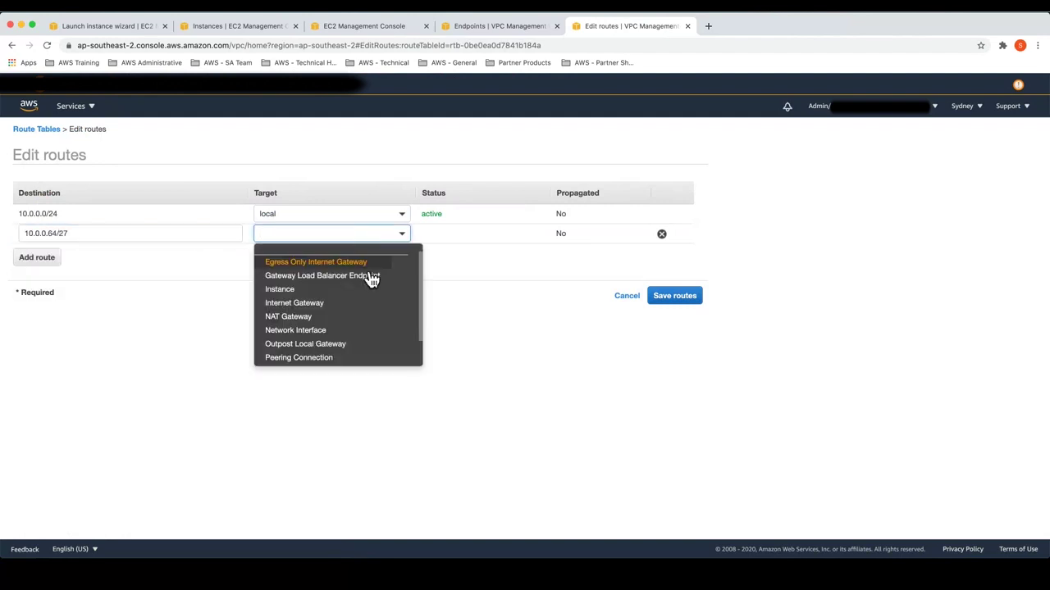
click(368, 277)
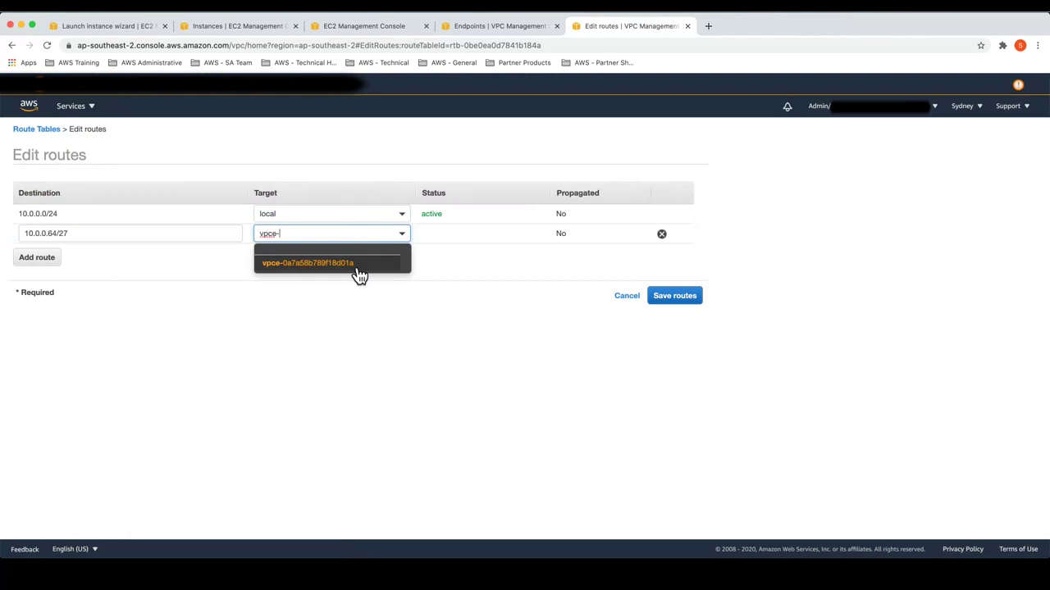
click(358, 264)
click(668, 298)
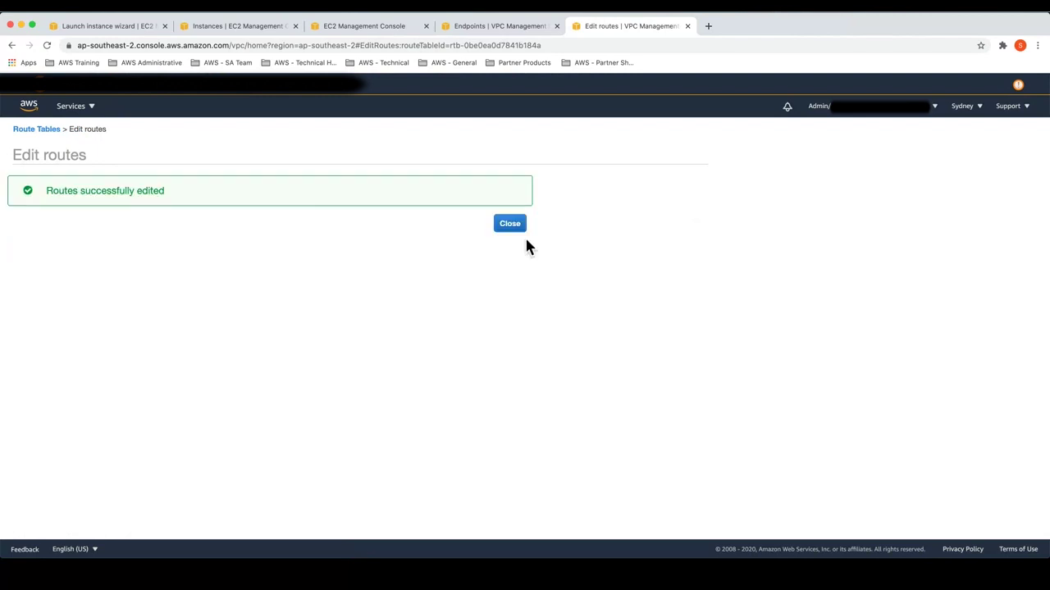
click(520, 232)
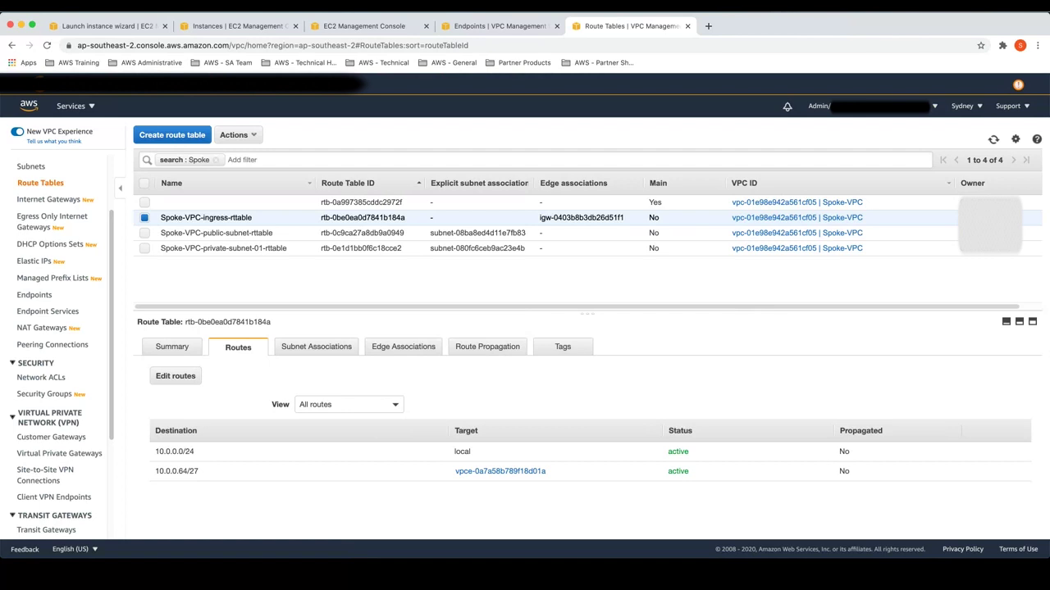
Switch to the terminal, connect to the bastion host, and SSH from there to 10.0.0.70 using the ap-se-2-ec2.pem key
key(super+Tab)
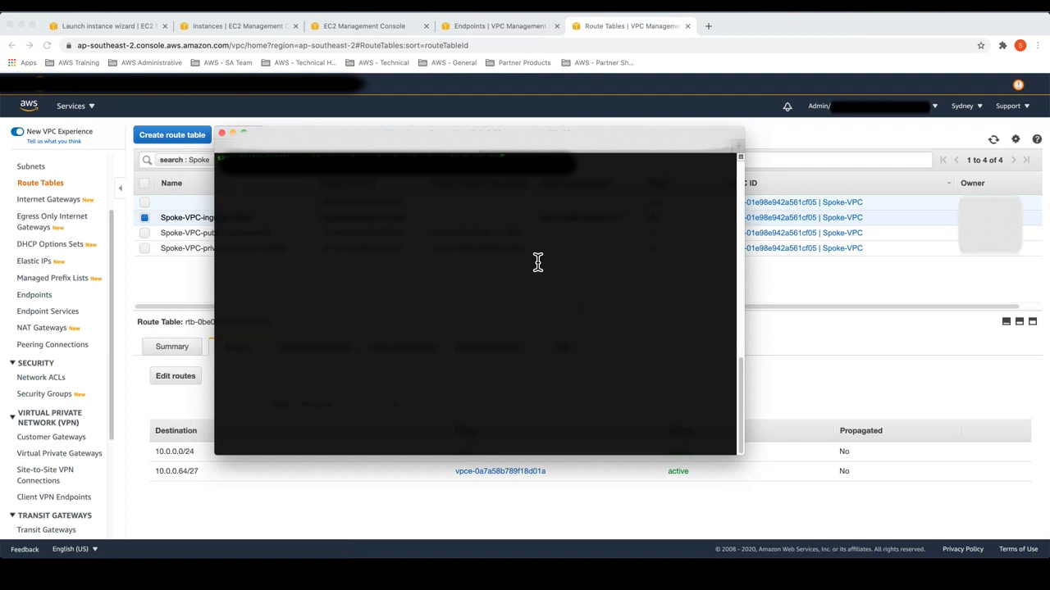
key(Return)
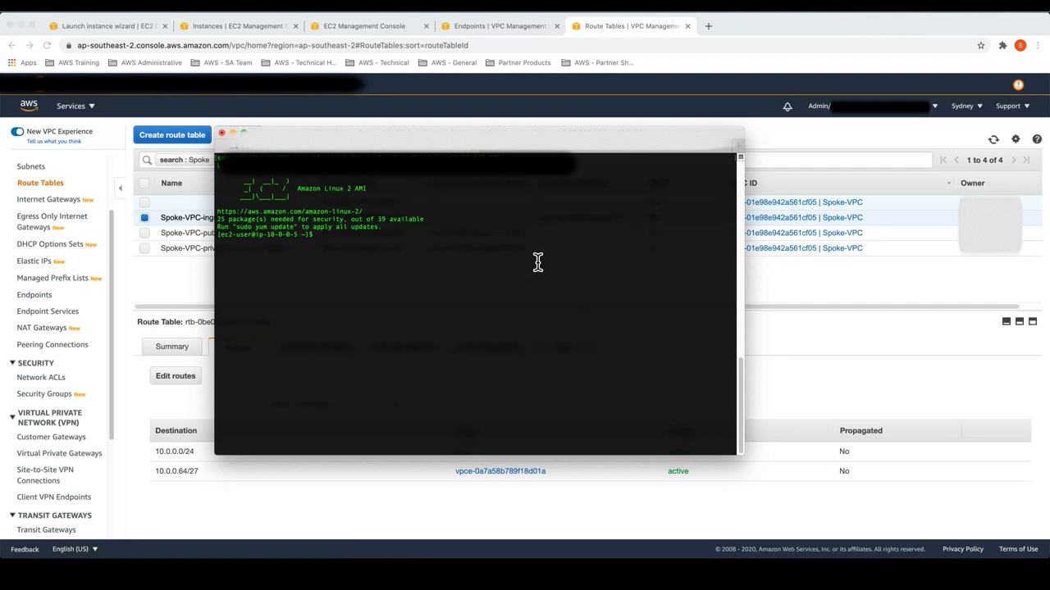
text(clear)
key(Up)
key(ctrl+u)
text(ssh -i ap-se-2-ec2.pem 10.0.0.70)
key(Return)
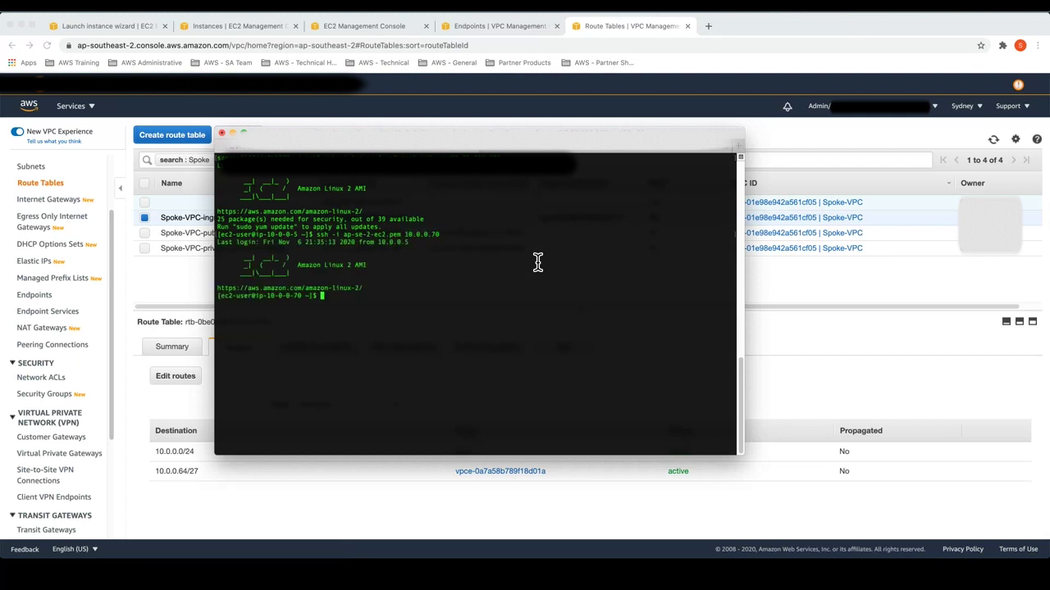
Switch to the EC2 instances list in the browser and check the private IPv4 address of Spoke-VPC-Application-Instance-01
click(175, 294)
click(240, 28)
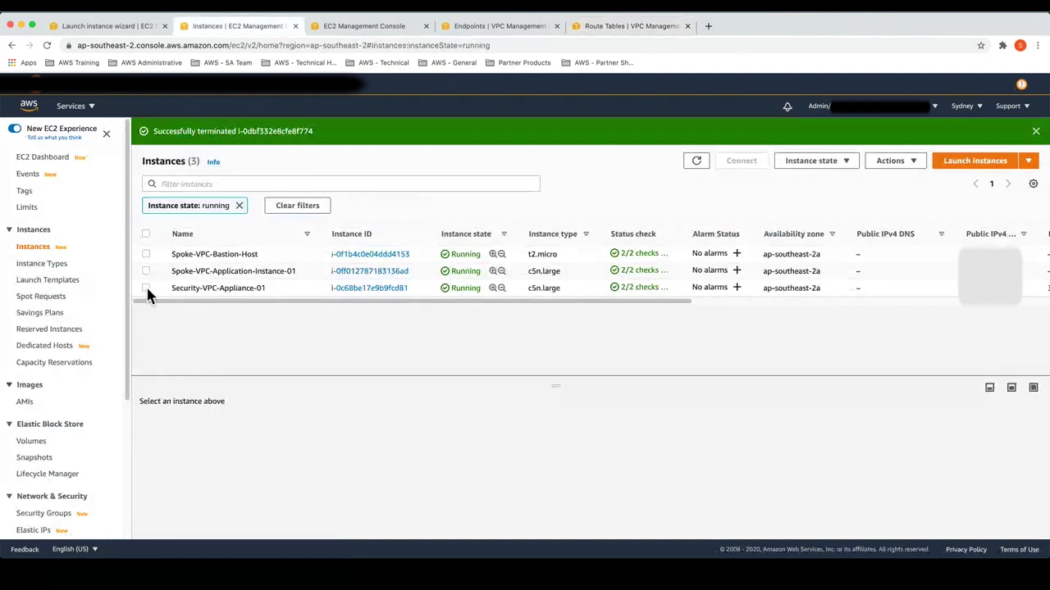
click(283, 274)
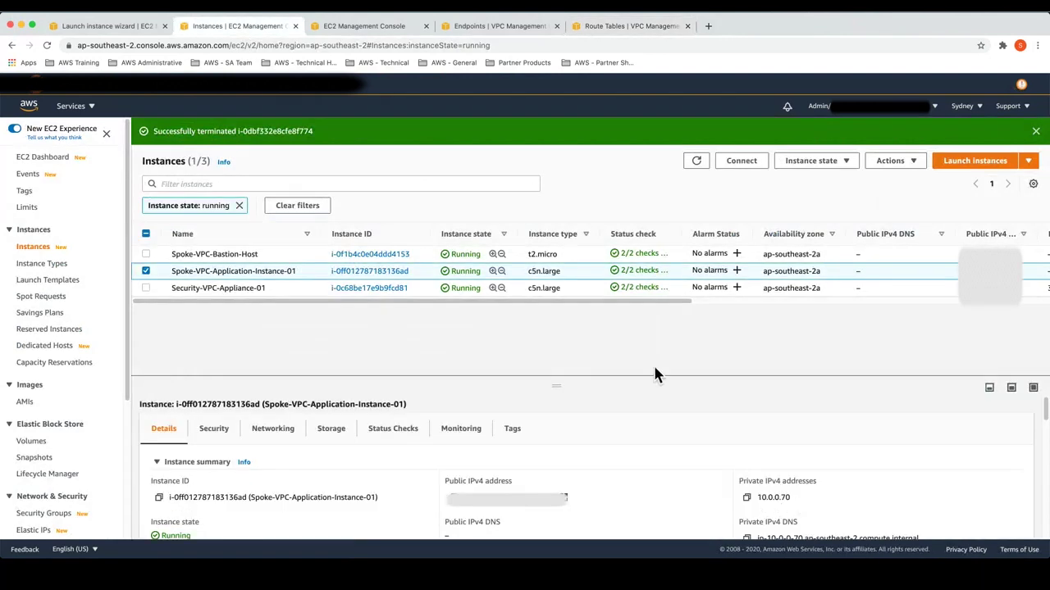
key(super+Tab)
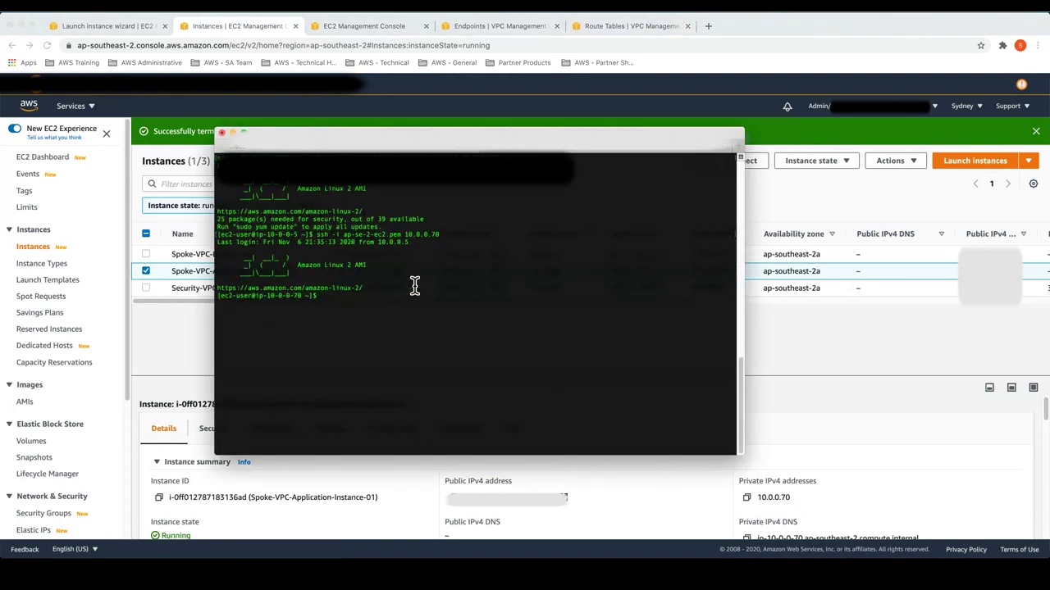
text(ping www.amazon.com)
key(Return)
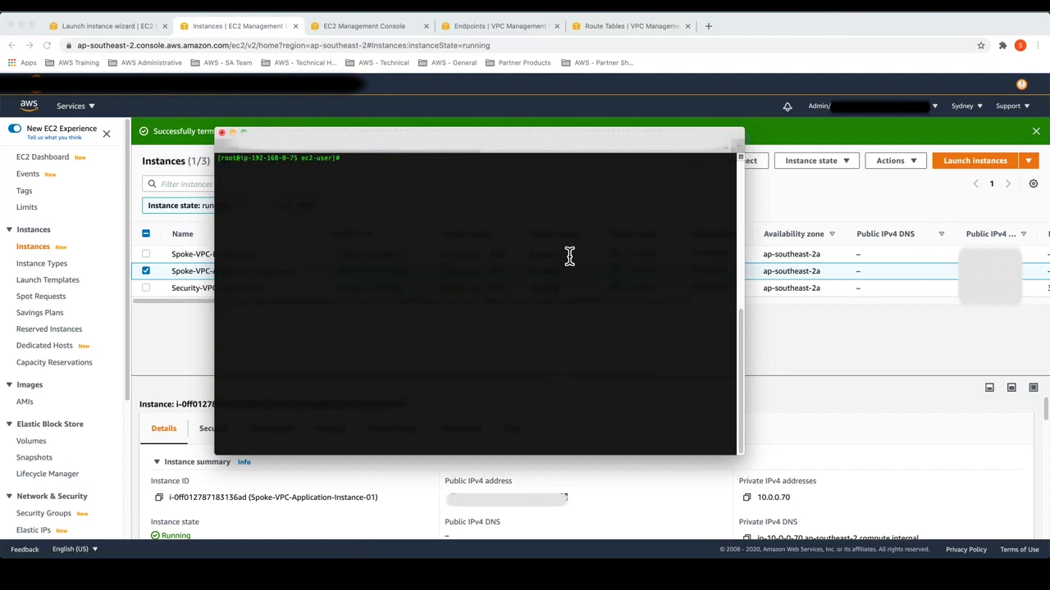
Capture the port 6081 traffic on the security appliance with tcpdump -nvv, and stop the capture
text(tcpdump -nvv 'port 6081')
key(Return)
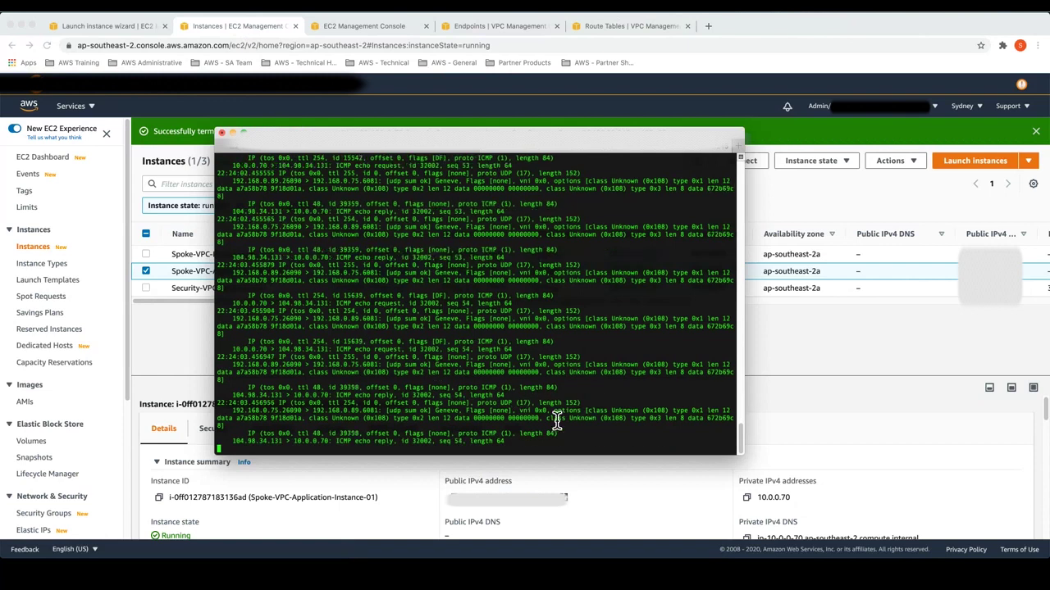
key(ctrl+c)
Compare the hostname in the appliance's terminal prompt with the private IPv4 address of Security-VPC-Appliance-01 in the browser, and return to the terminal
drag(236, 451, 364, 454)
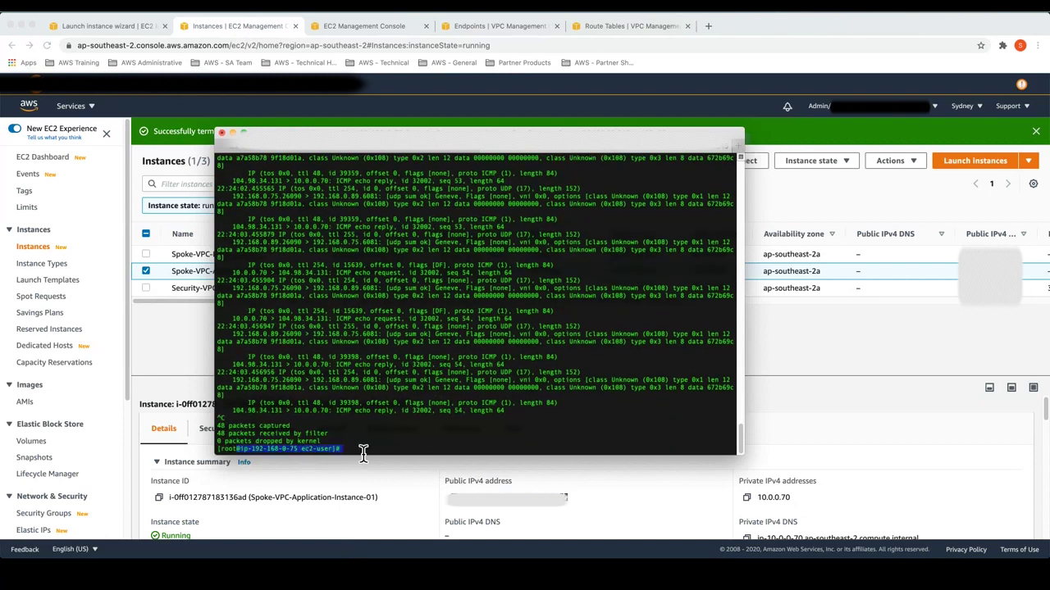
key(super+Tab)
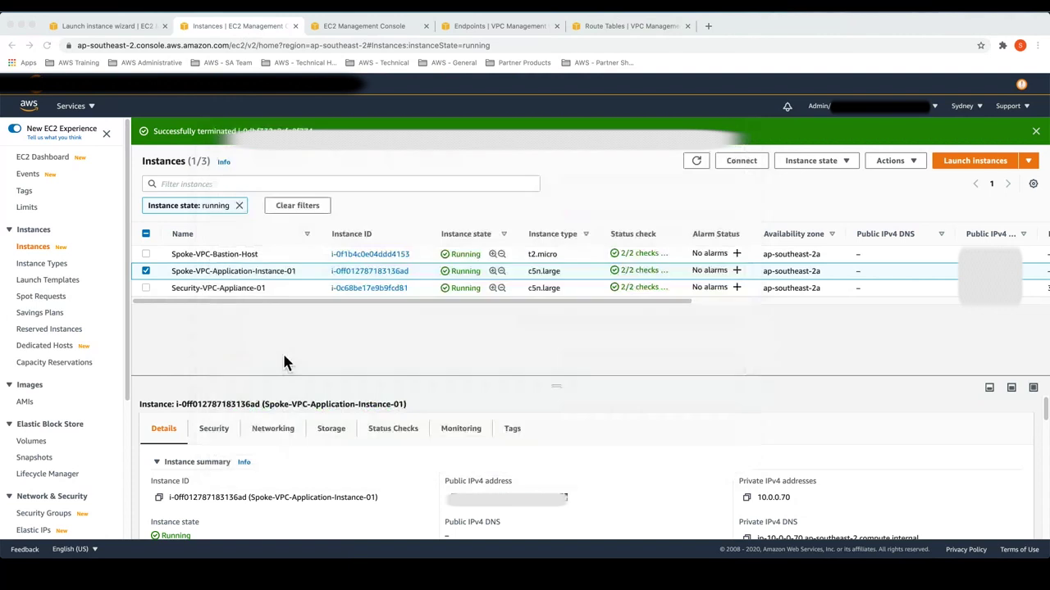
click(147, 273)
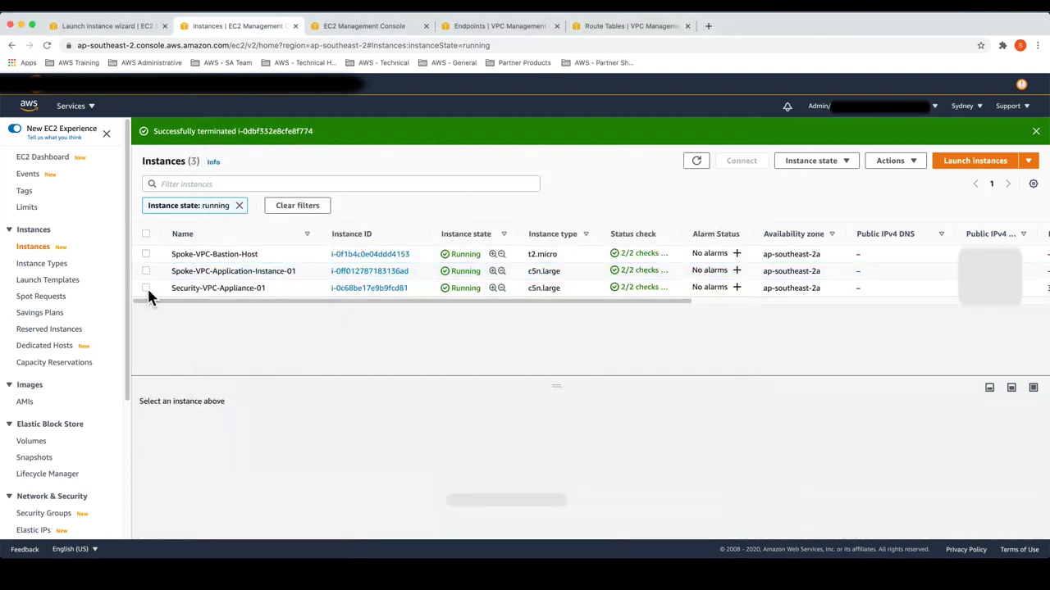
click(146, 287)
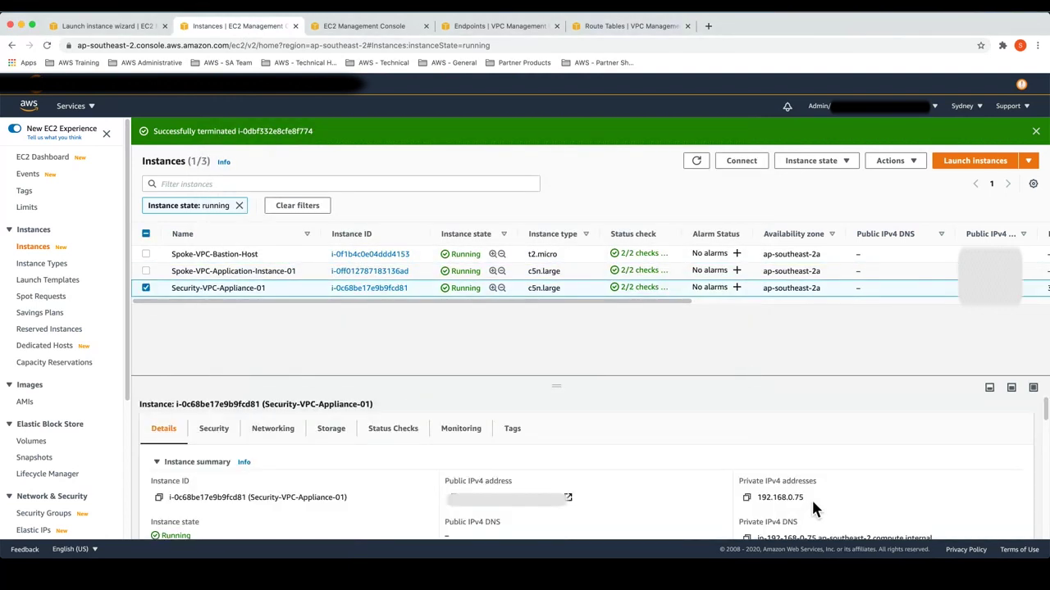
drag(810, 499, 752, 500)
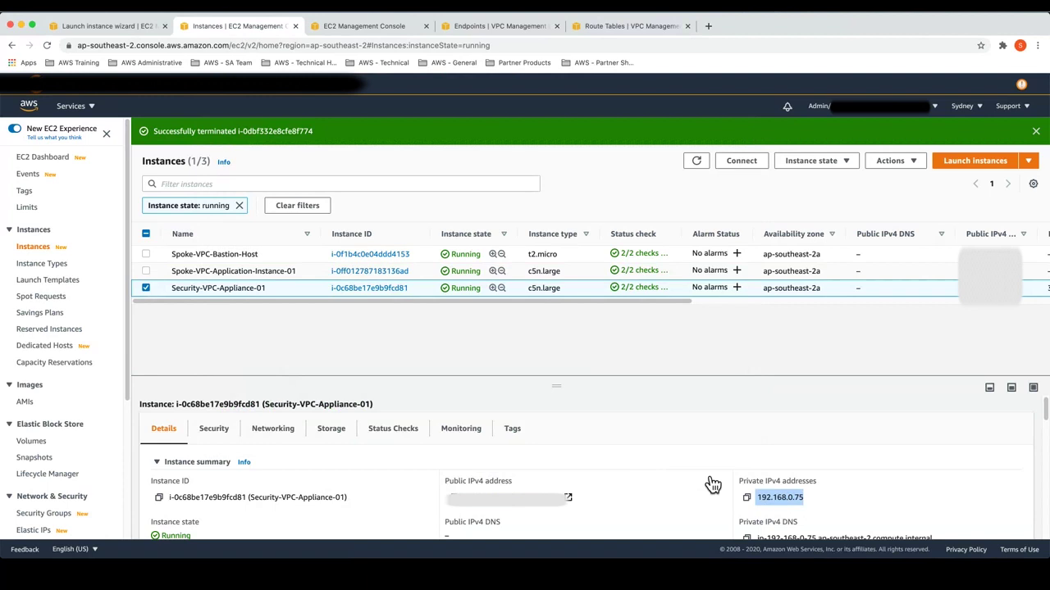
click(683, 358)
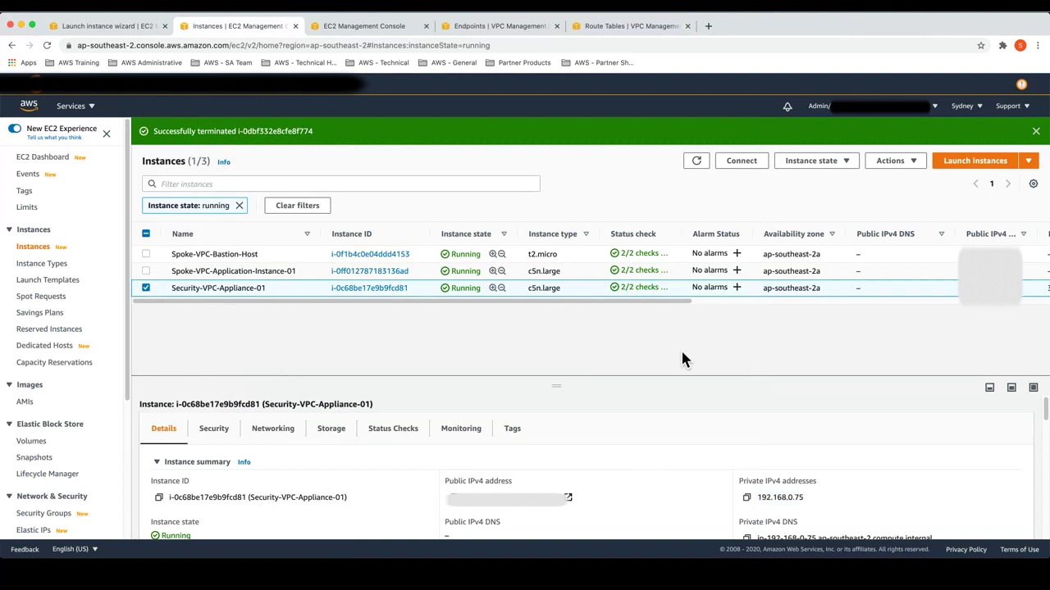
key(super+Tab)
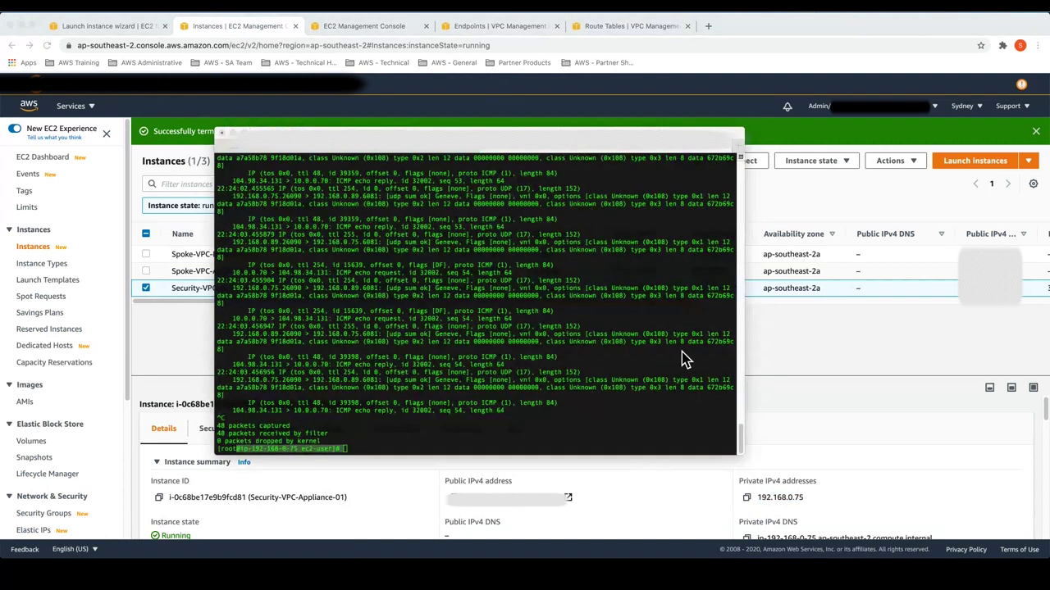